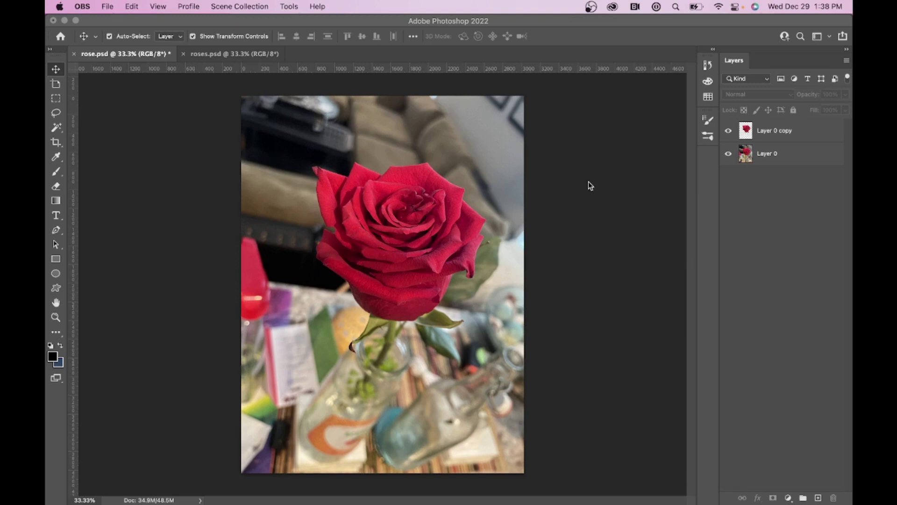
- Turn off Layer 0 copy's visibility, leaving the Layer 0 rose photo visible
click(730, 130)
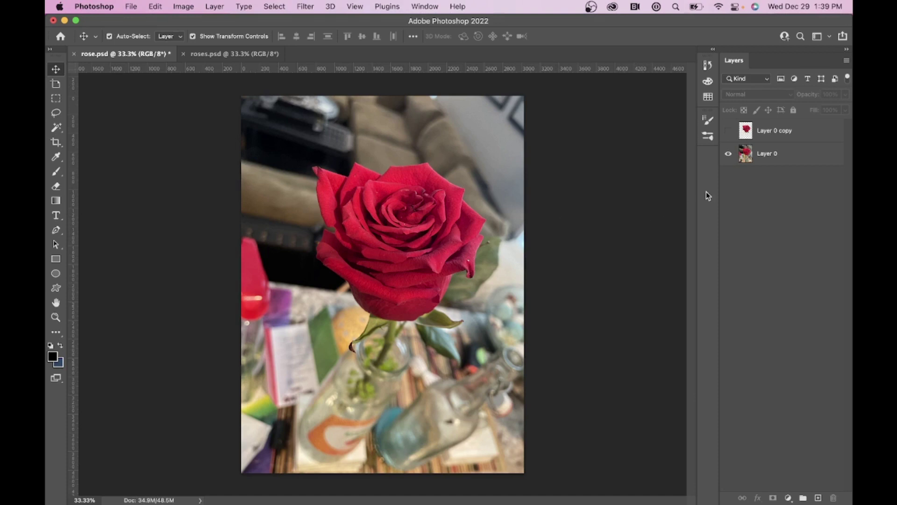
- Duplicate Layer 0 into Layer 0 copy 2, then clear the transform box
click(764, 156)
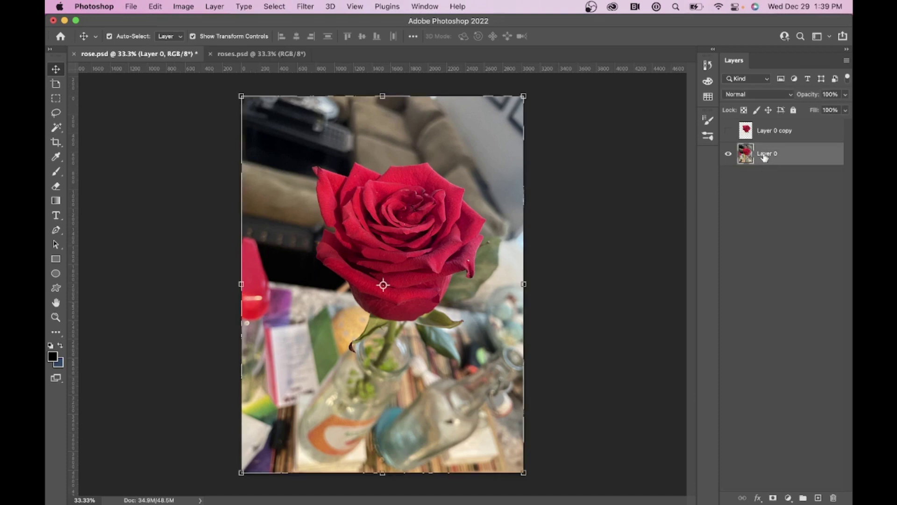
right_click(775, 152)
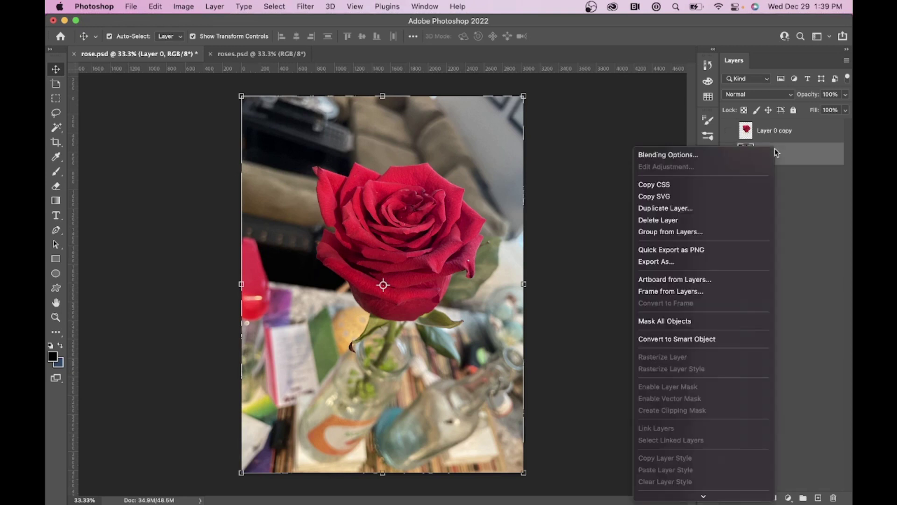
click(712, 208)
click(509, 182)
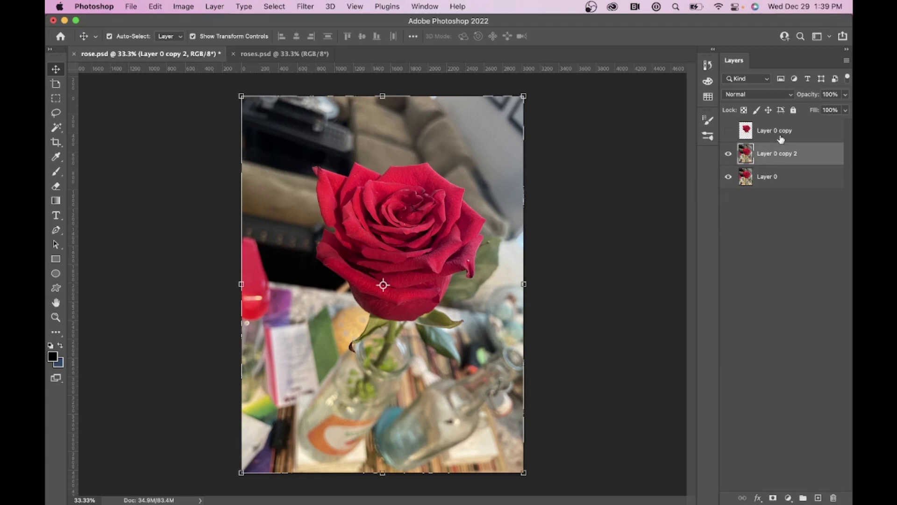
click(146, 246)
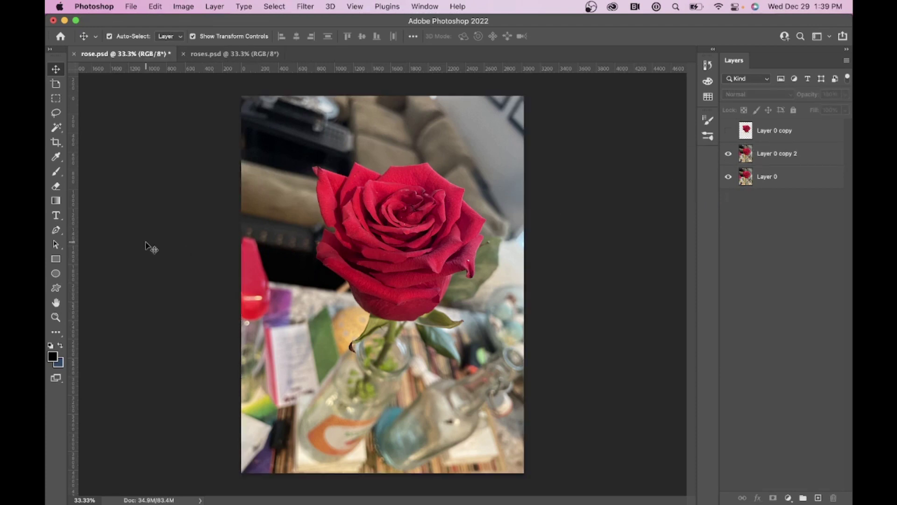
- With the Pen tool selected, zoom in twice on the rose petals
click(55, 229)
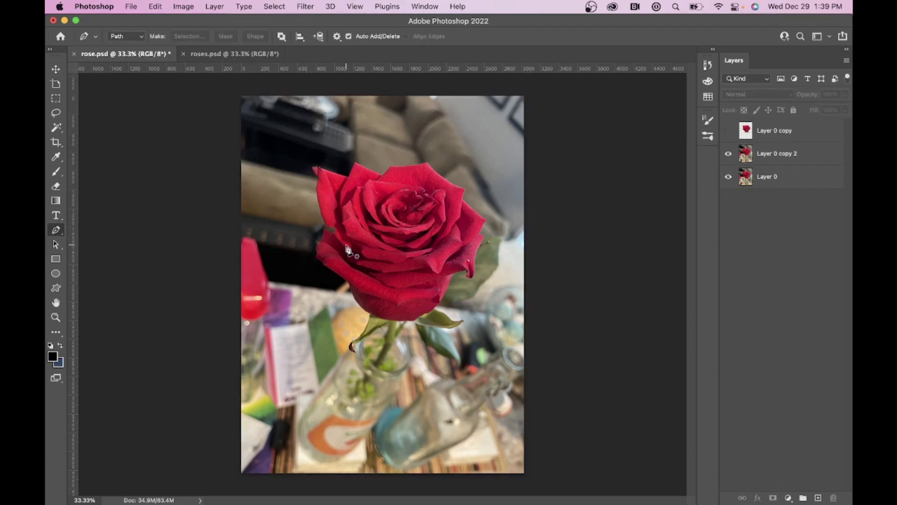
key(super+equal)
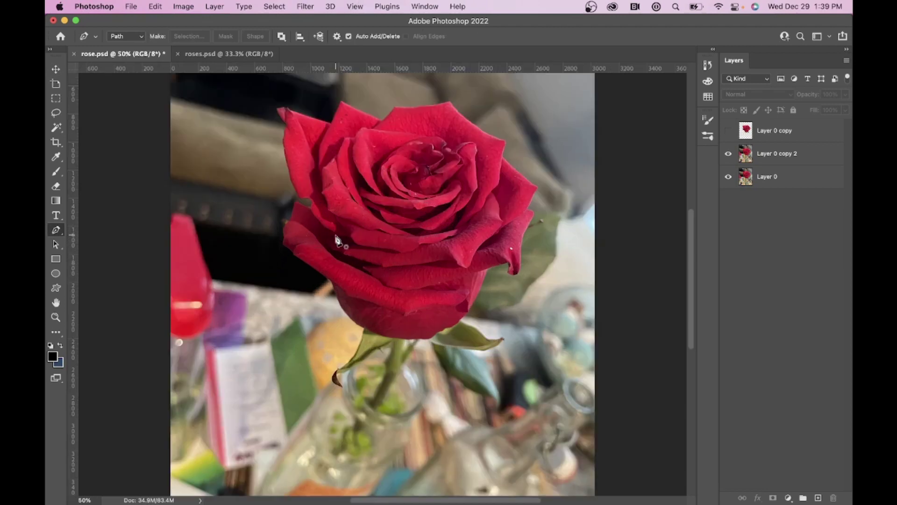
scroll(337, 240, up, 3)
key(super+equal)
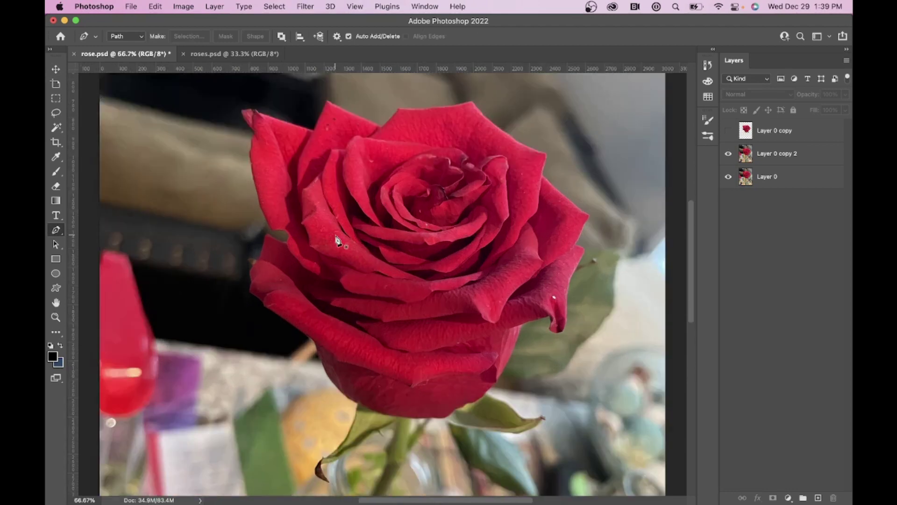
- Place the first pen anchors along the top petal edge, curving at the tip
click(315, 135)
click(313, 132)
drag(327, 100, 331, 95)
click(331, 95)
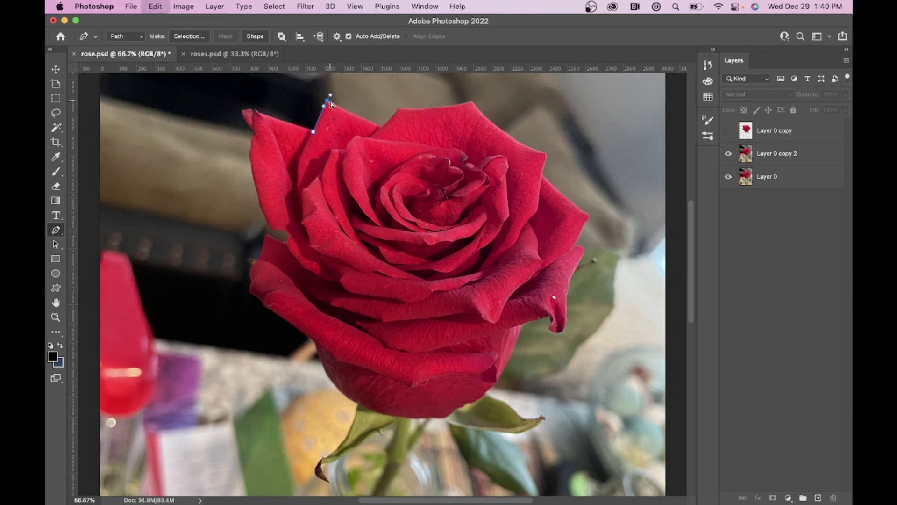
click(384, 128)
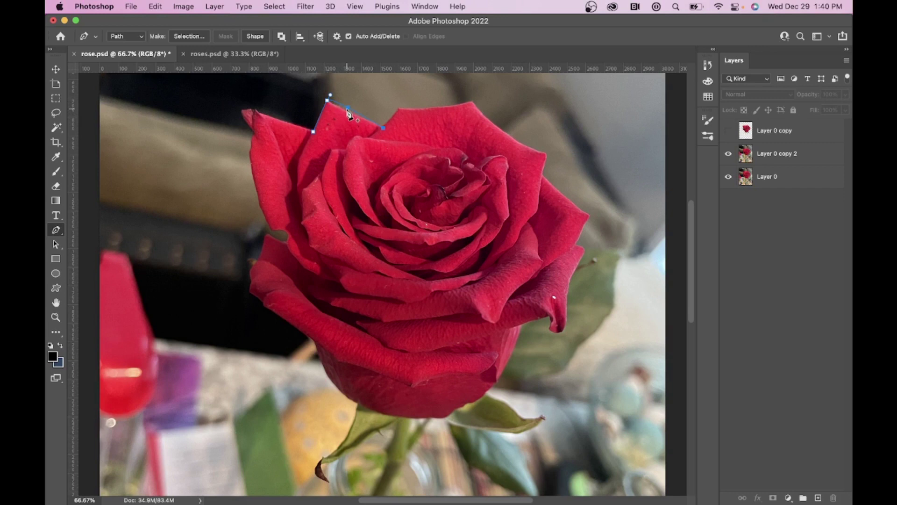
- Rework the top petal segment, undoing a wrong point and removing the curve handle
drag(331, 95, 329, 100)
click(345, 108)
key(super+z)
click(328, 100)
click(383, 128)
- Trace anchors across the upper petals and down the rose's right side
click(398, 109)
click(474, 101)
click(526, 146)
click(548, 153)
click(544, 172)
click(592, 214)
click(577, 241)
click(586, 255)
click(575, 297)
click(576, 302)
click(566, 334)
- Run the path back across the rose and close it at the start point
click(364, 232)
click(295, 208)
click(312, 148)
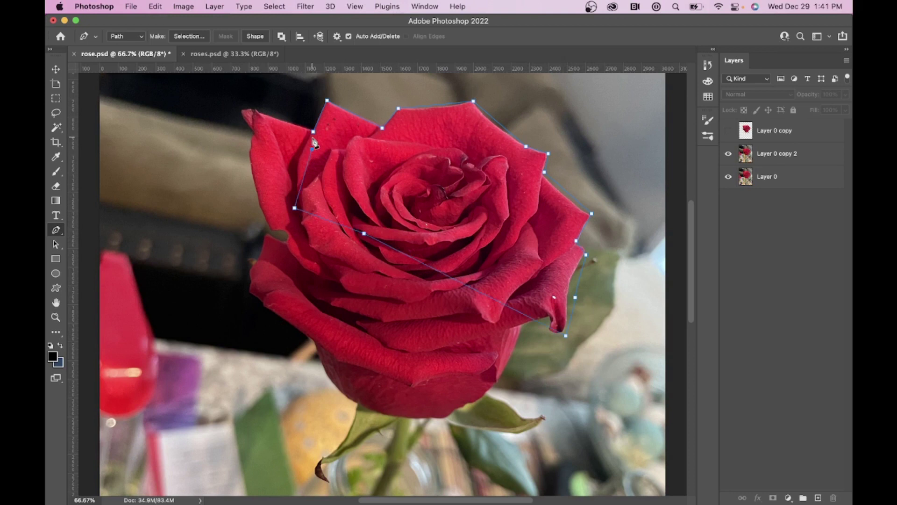
click(314, 133)
- Open Make Selection for the traced path and move the dialog to mid-canvas
right_click(314, 130)
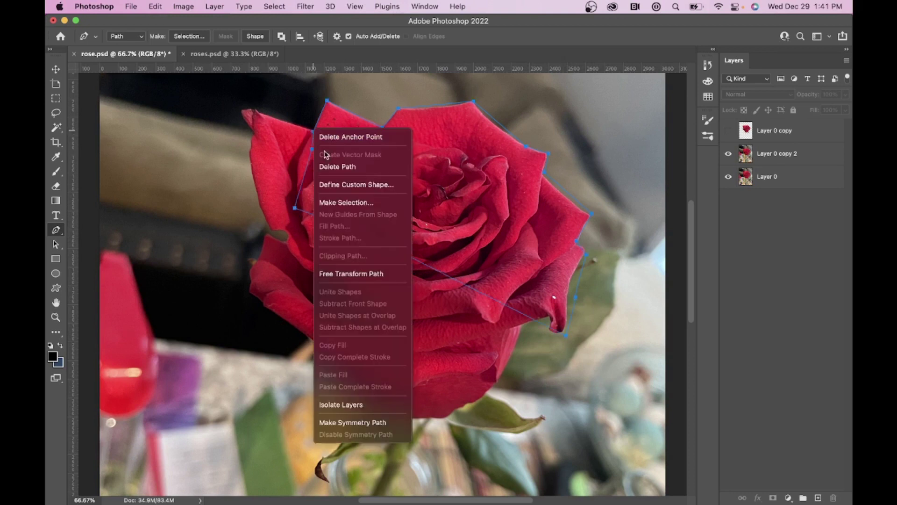
click(354, 204)
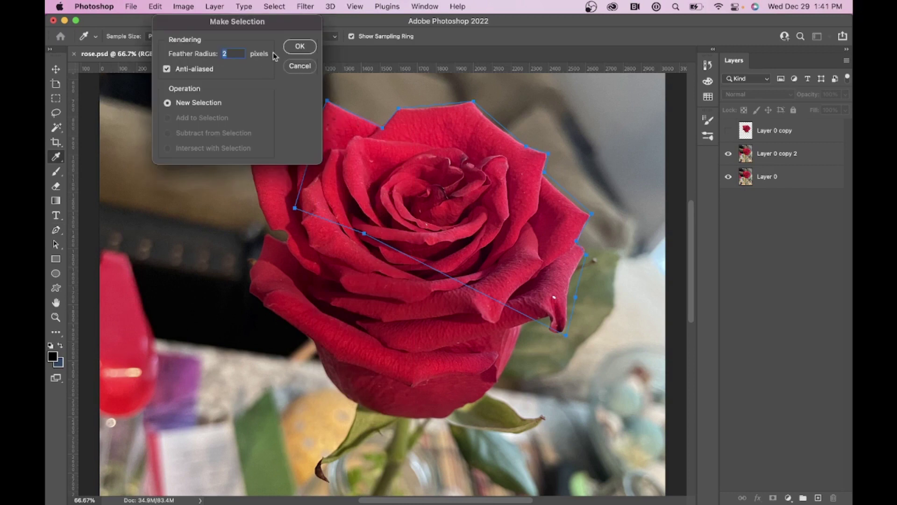
drag(257, 26, 446, 189)
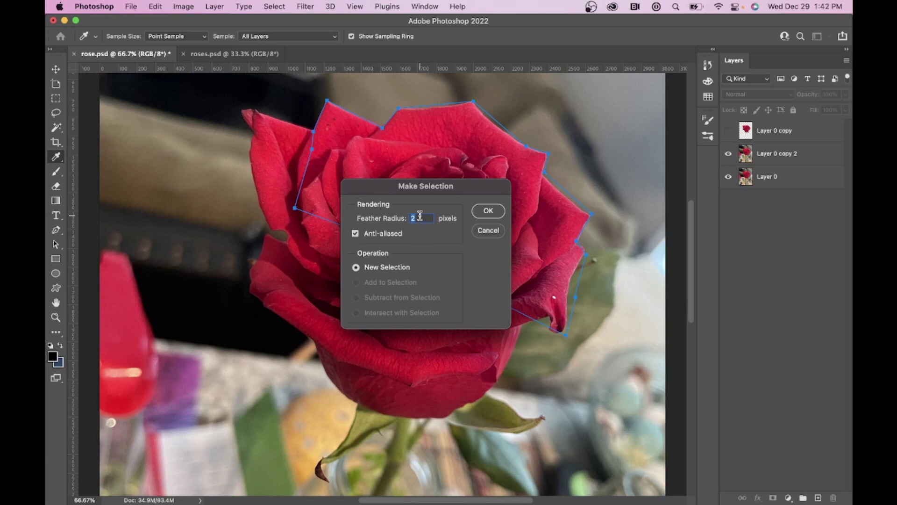
- Set the Make Selection feather radius to 10 pixels
text(0)
key(BackSpace)
text(10)
- Confirm the feathered selection, hide Layer 0, invert, and delete the surroundings from Layer 0 copy 2
click(487, 211)
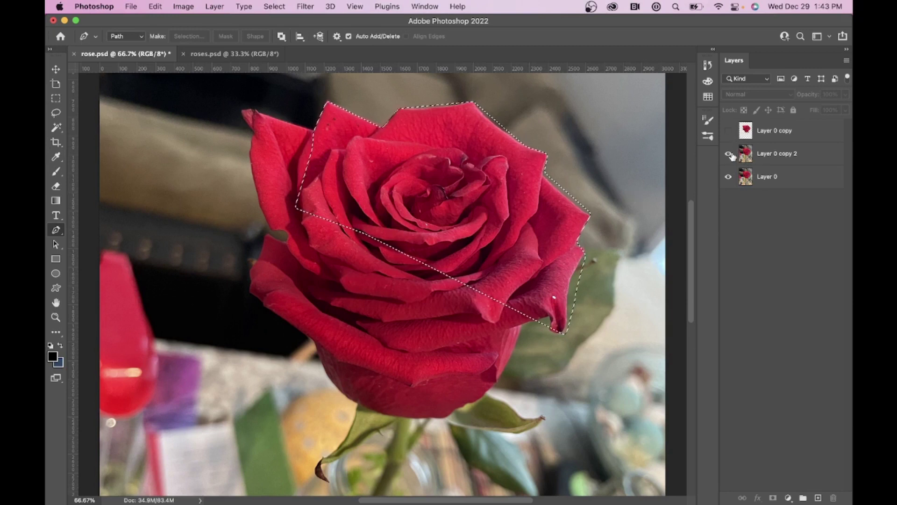
click(727, 177)
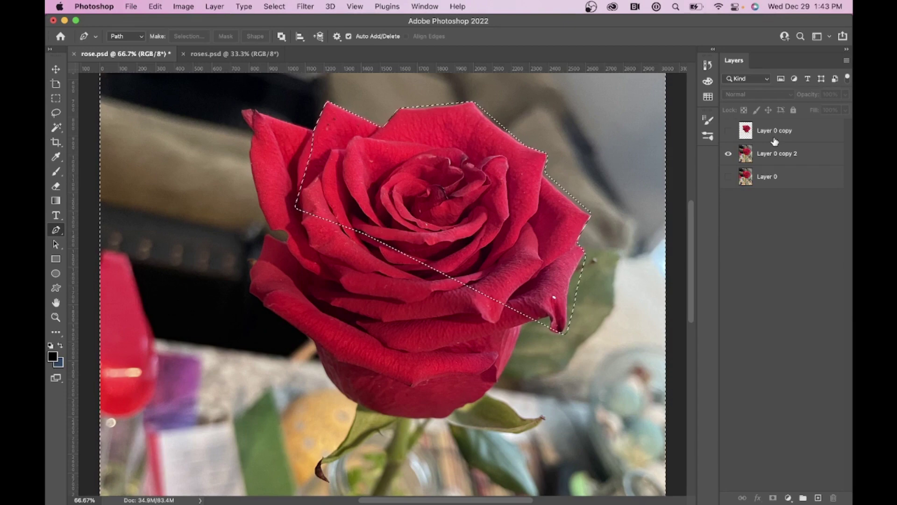
key(super+shift+i)
click(773, 155)
key(Delete)
key(super+d)
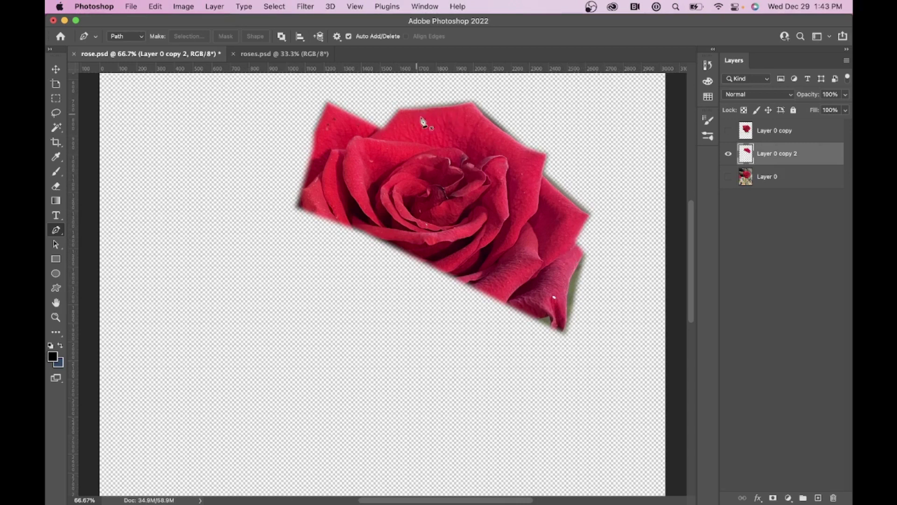
- Add Layer 1 below Layer 0 copy 2, fill it dark blue, and zoom out
click(818, 497)
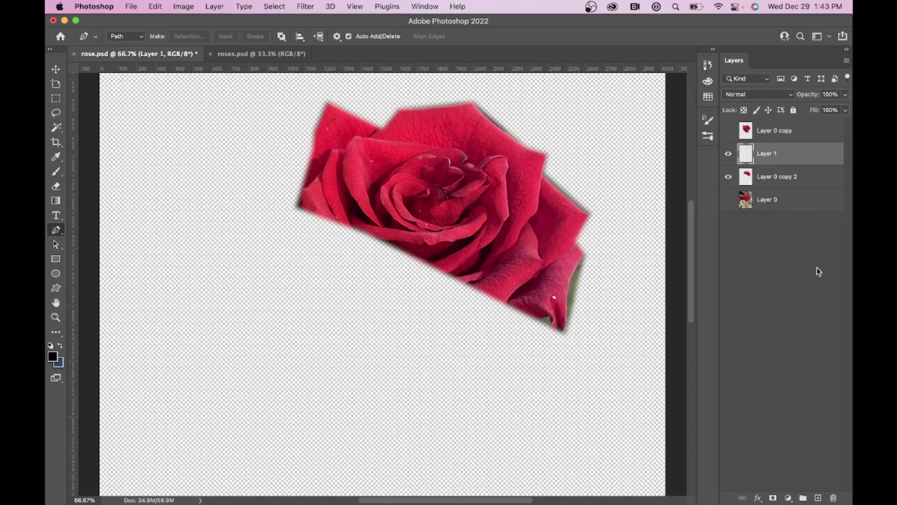
drag(787, 176, 778, 150)
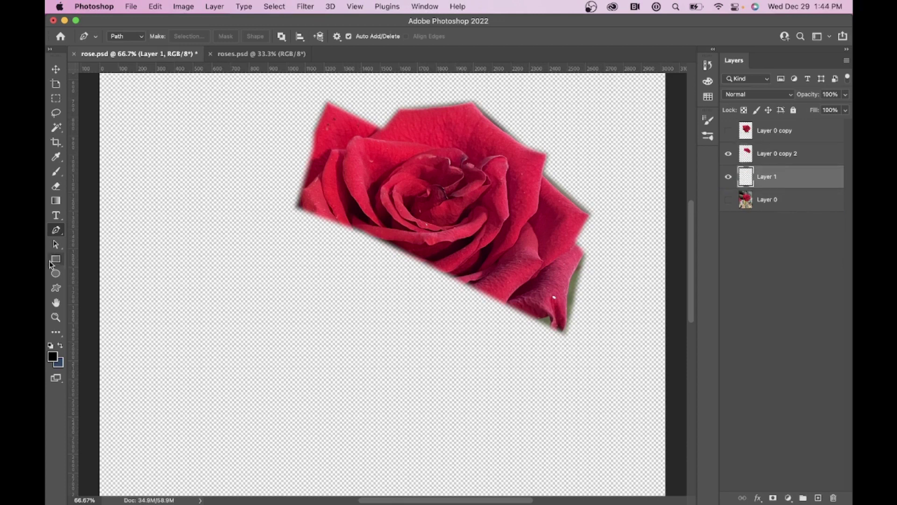
click(60, 344)
key(g)
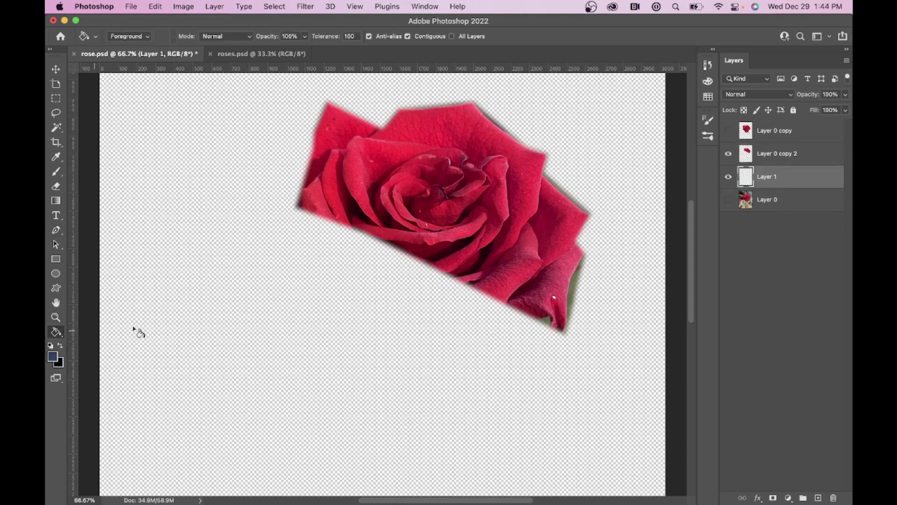
click(208, 305)
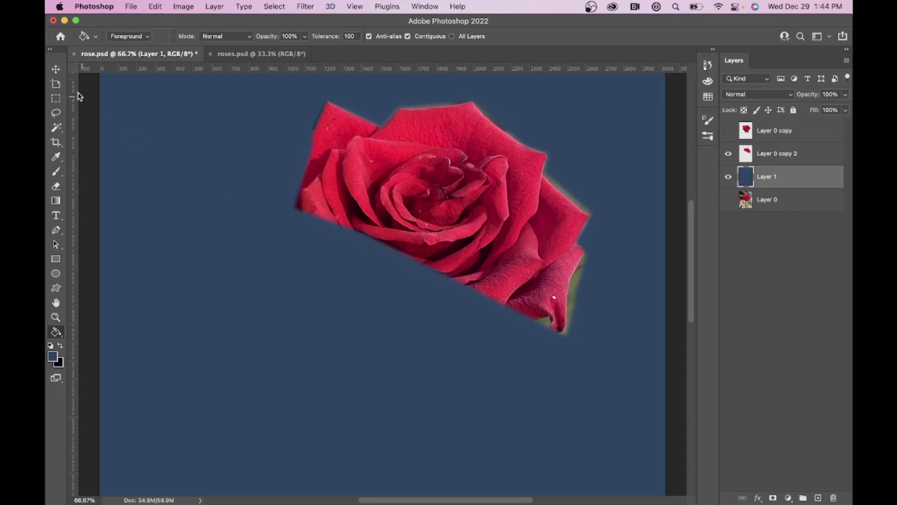
click(55, 69)
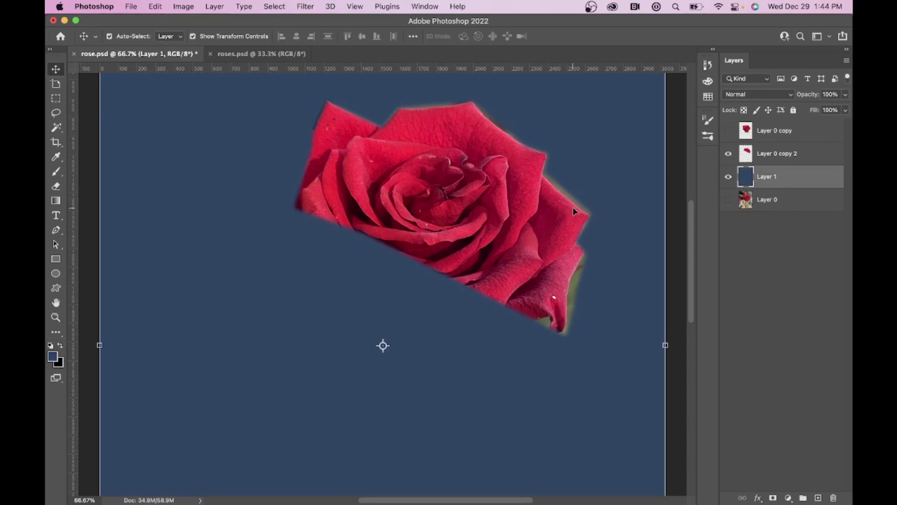
key(super+minus)
key(super+minus)
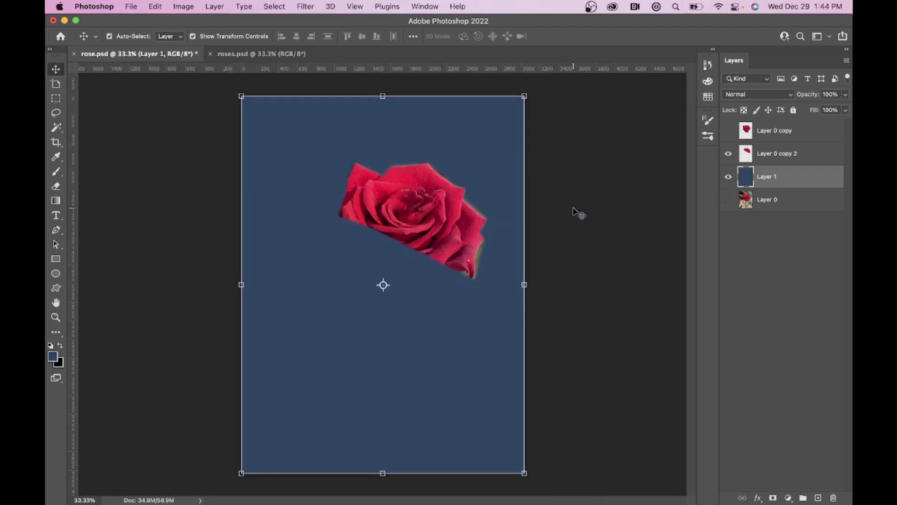
- Start a new document from the File menu, then cancel it
click(132, 7)
click(140, 22)
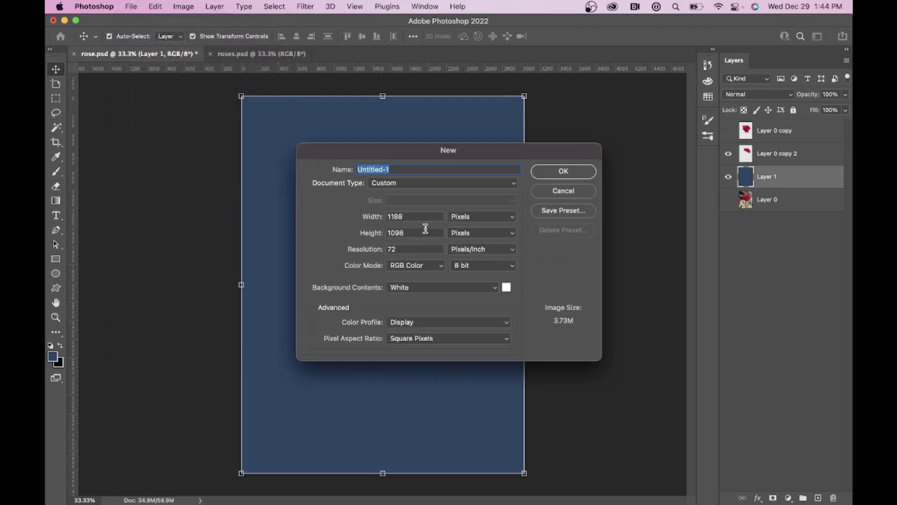
click(576, 192)
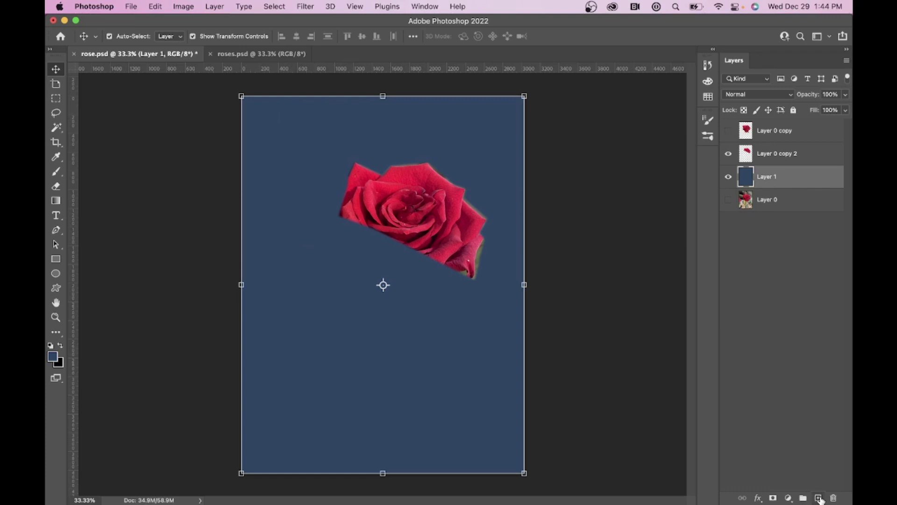
- Delete the extra Layers 2 and 3 and the blue Layer 1, then show Layer 0 again
click(819, 498)
click(819, 499)
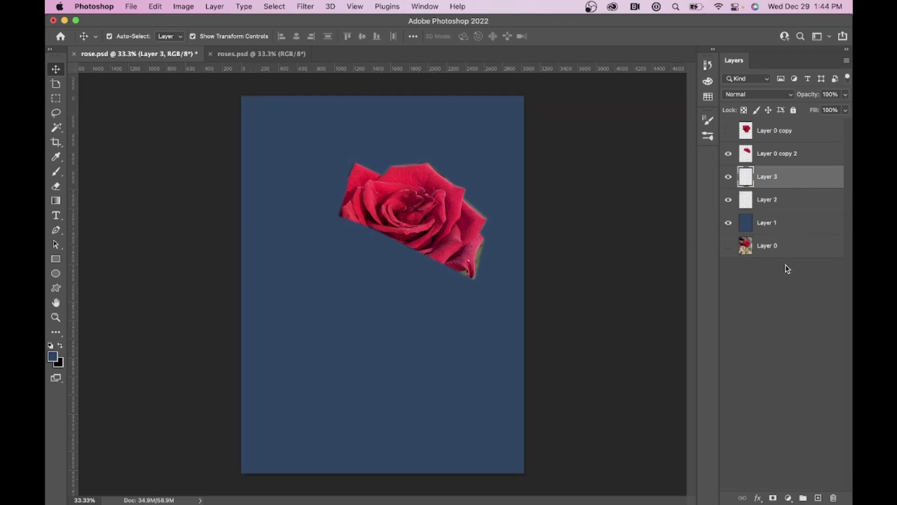
shift+click(786, 207)
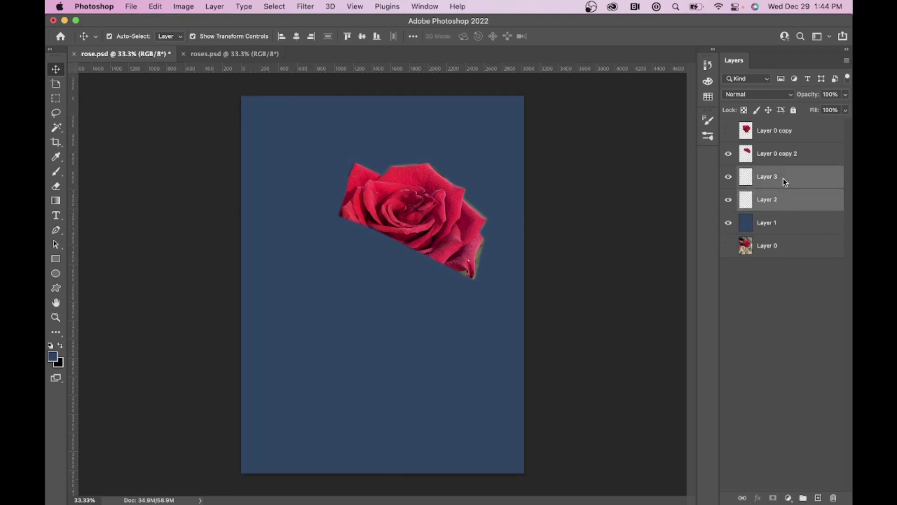
key(BackSpace)
key(BackSpace)
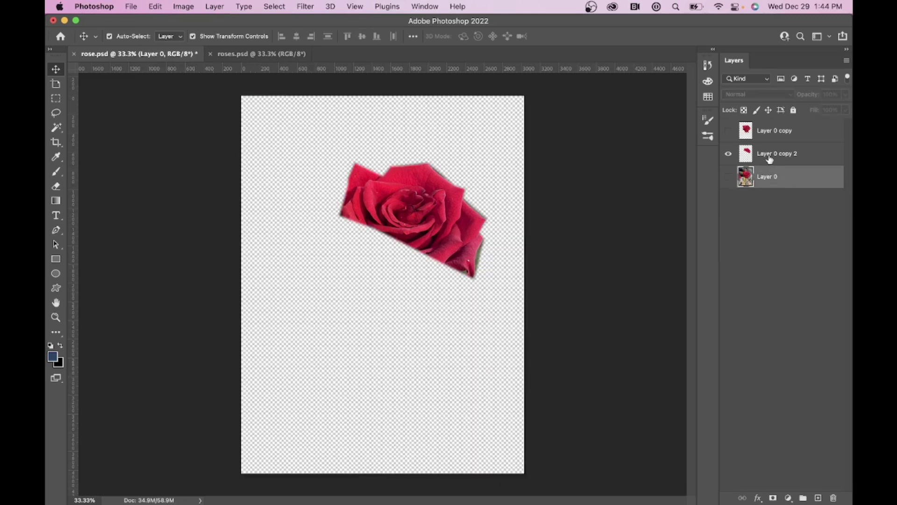
click(770, 158)
key(BackSpace)
click(728, 153)
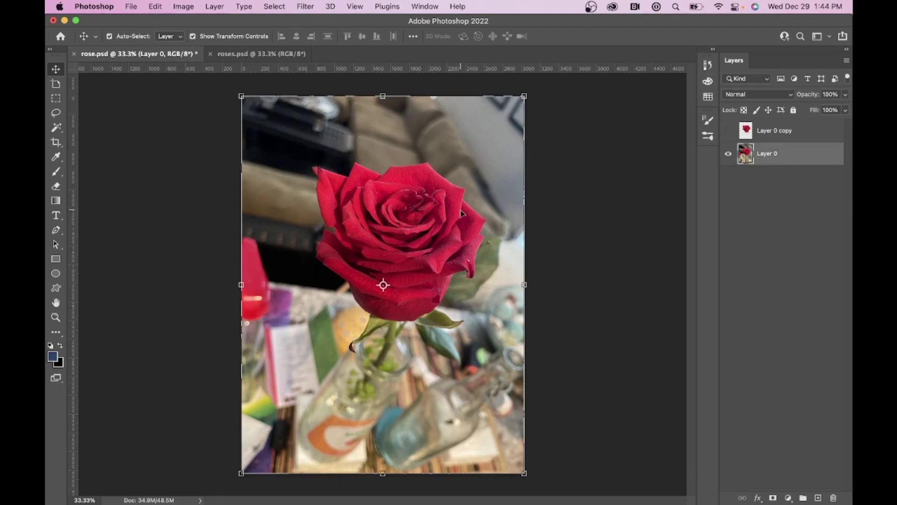
- Hide Layer 0, show the Layer 0 copy rose cutout, and deselect all layers
click(759, 231)
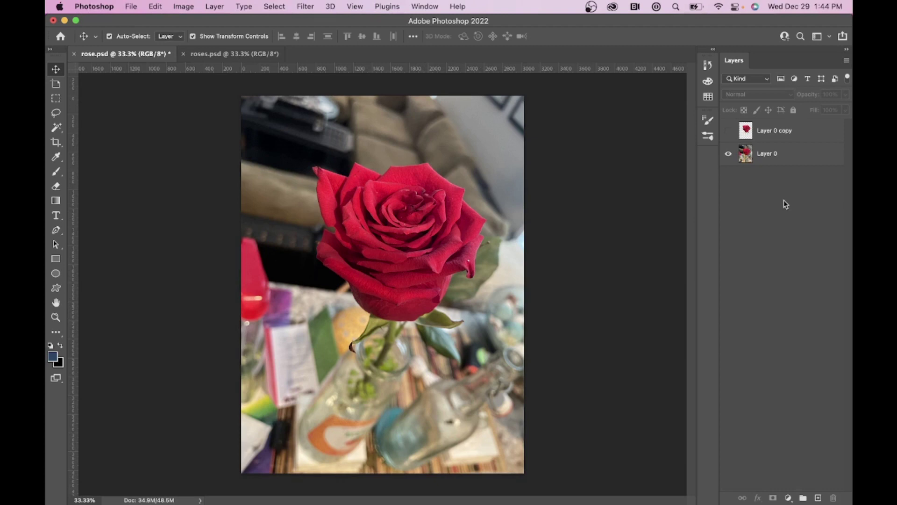
click(779, 131)
click(728, 153)
click(727, 131)
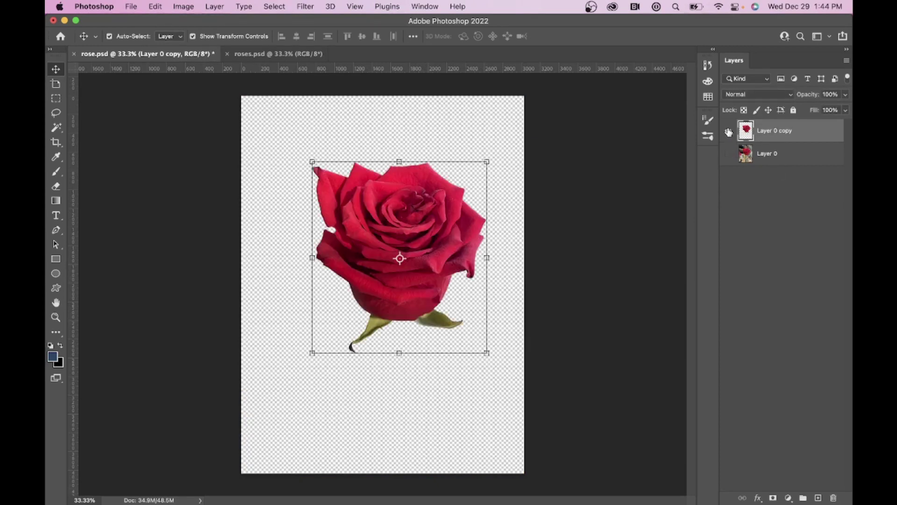
click(726, 266)
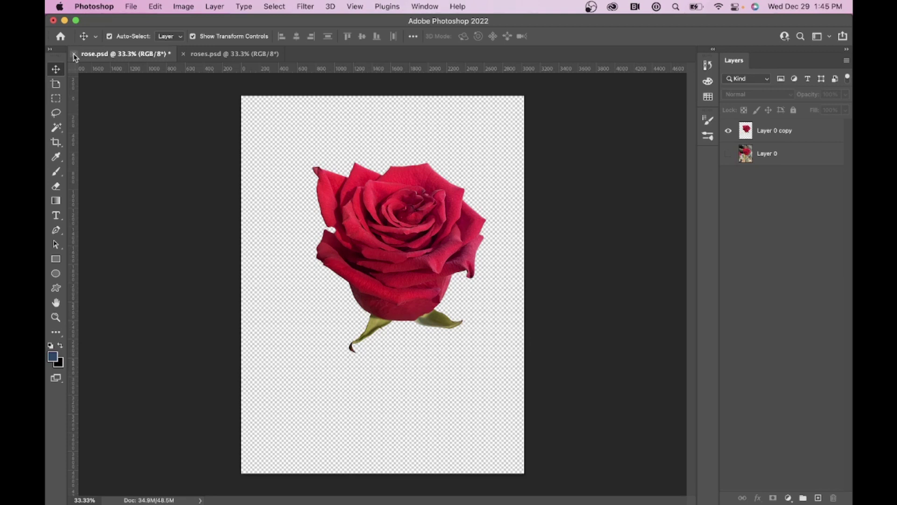
- Close rose.psd without saving, then hide the Layer 2 copy shadow and four rose variant layers
click(74, 54)
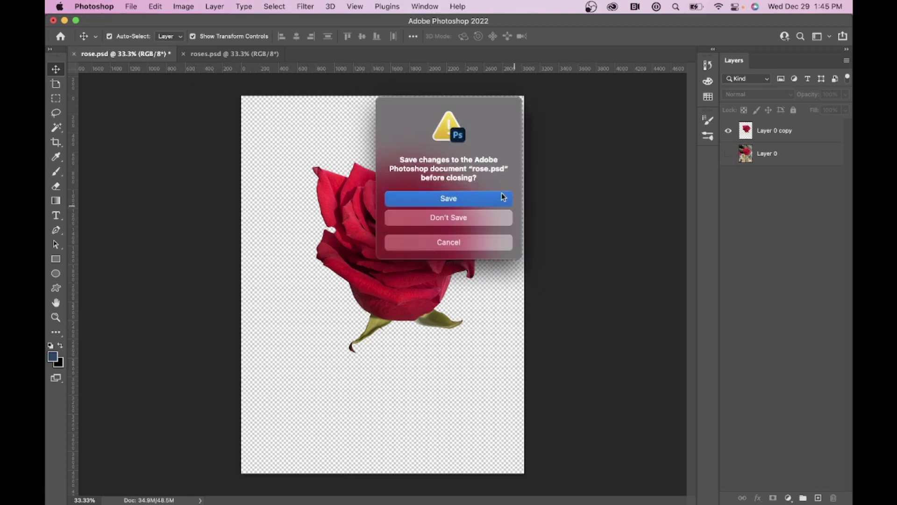
click(490, 222)
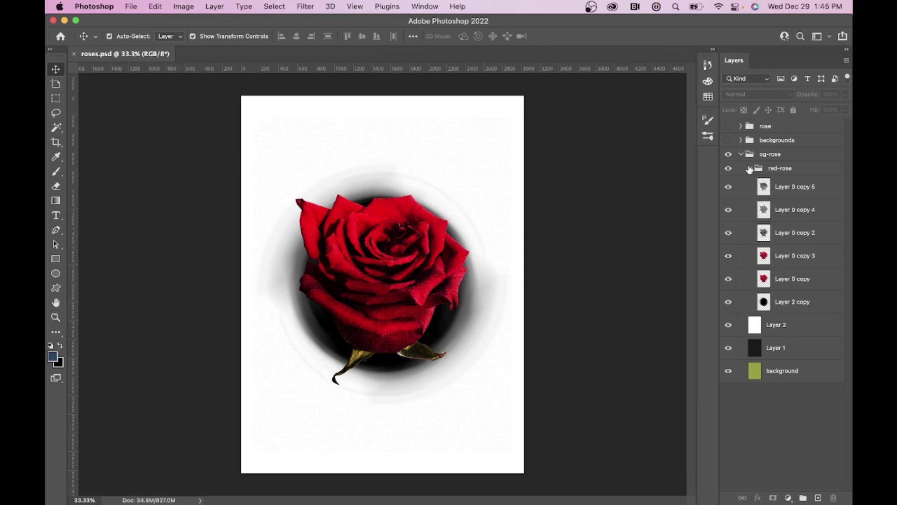
click(728, 302)
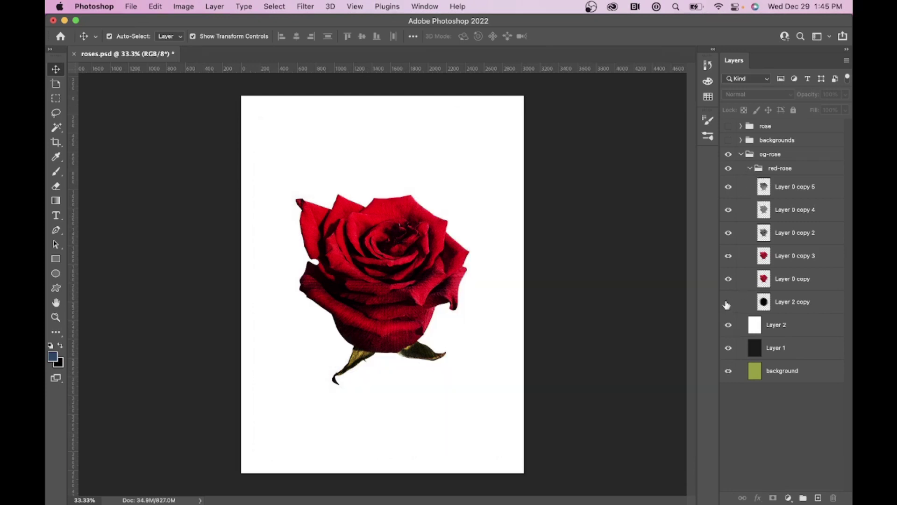
drag(731, 264, 732, 191)
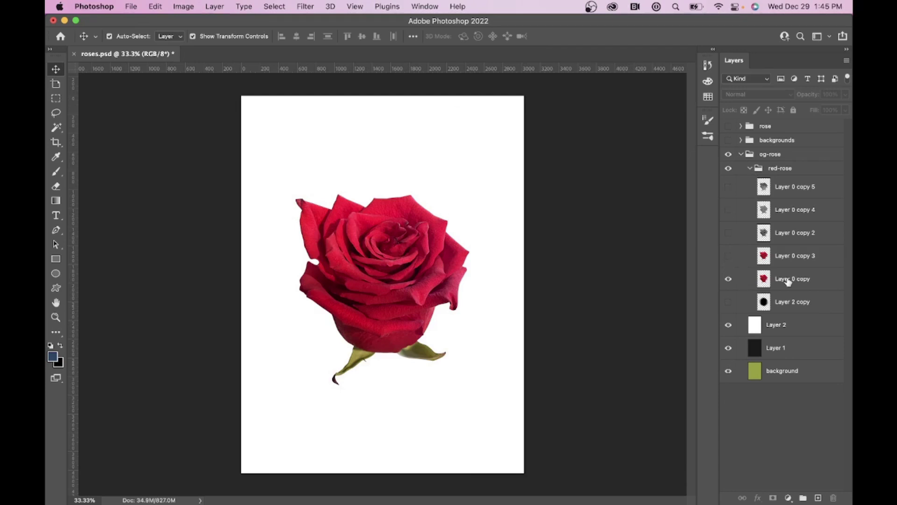
- Briefly hide Layer 2 and Layer 1 to preview the green background, restore them, and select Layer 0 copy 3
click(728, 325)
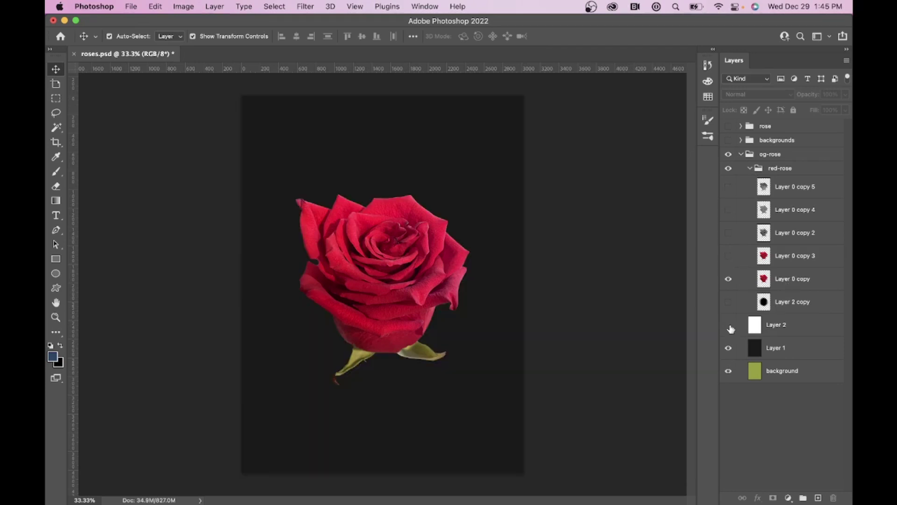
click(727, 349)
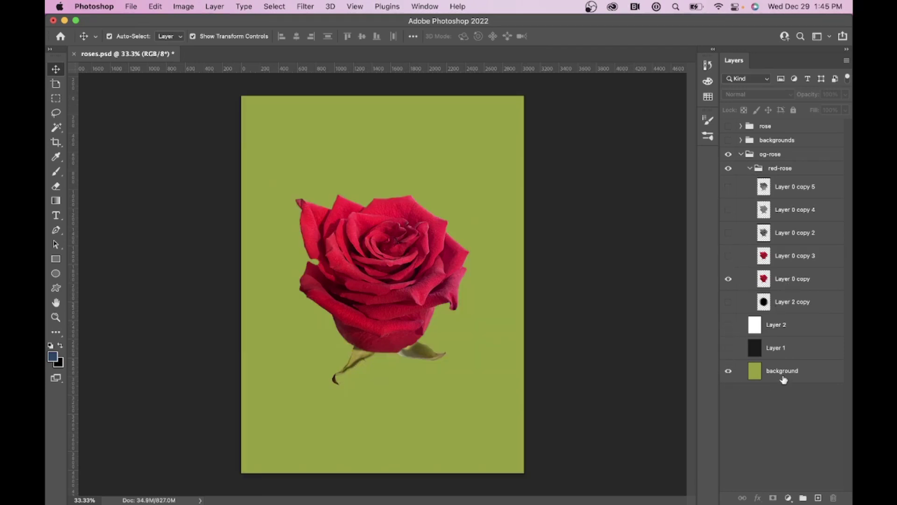
click(728, 348)
click(728, 325)
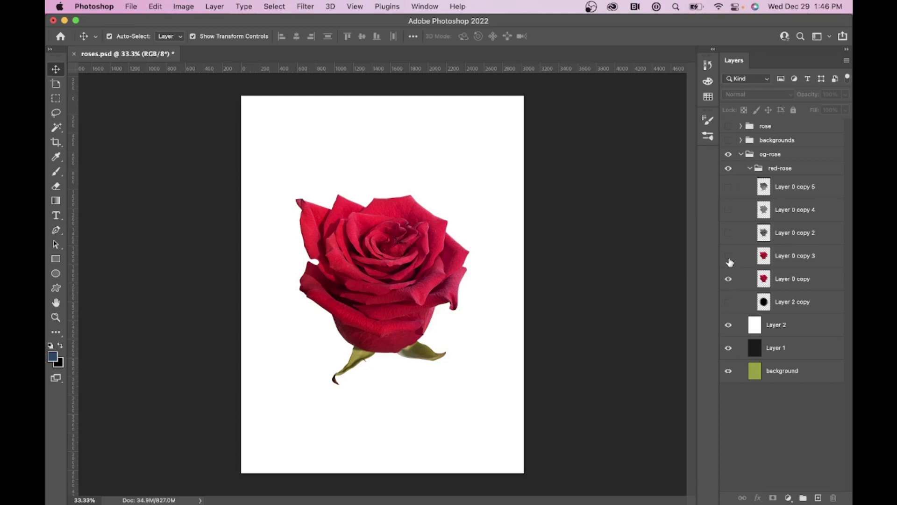
click(781, 257)
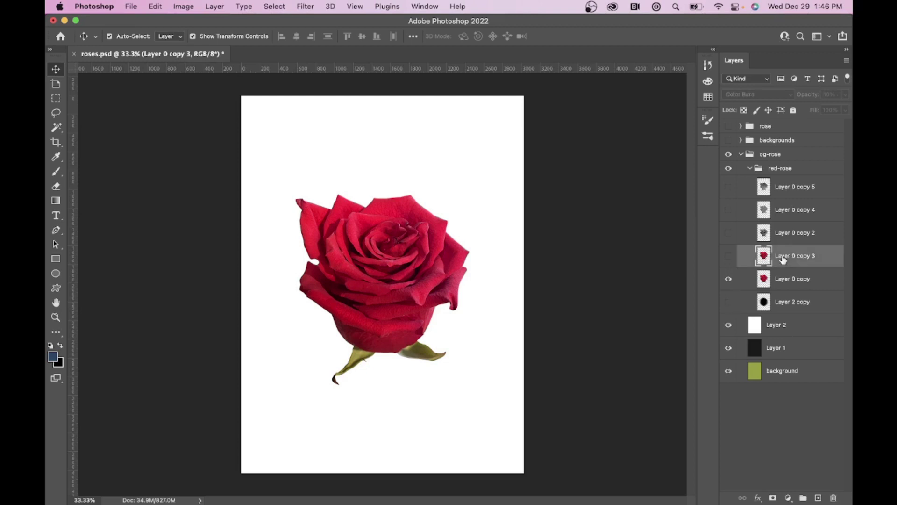
- Show Layer 0 copy 3 (Color Burn, 50% opacity), glancing at Image > Adjustments without choosing one
click(728, 257)
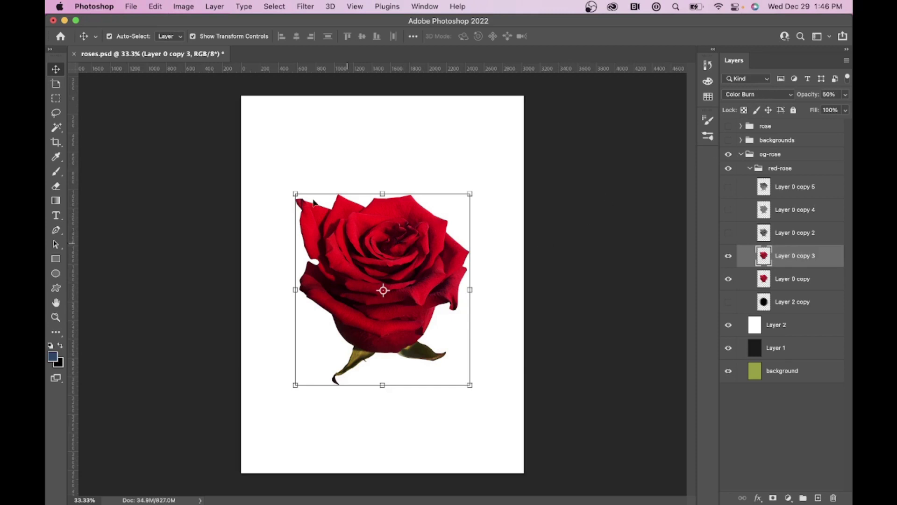
click(198, 7)
mouse_move(213, 38)
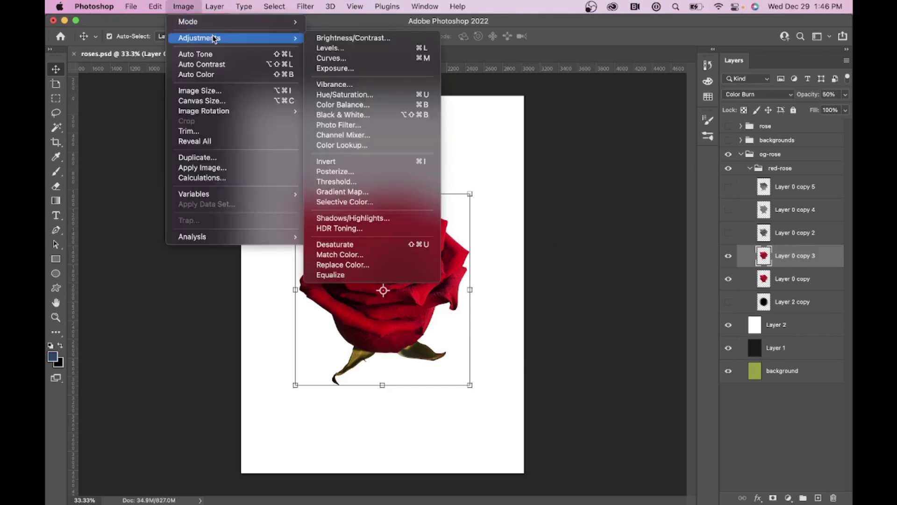
click(781, 253)
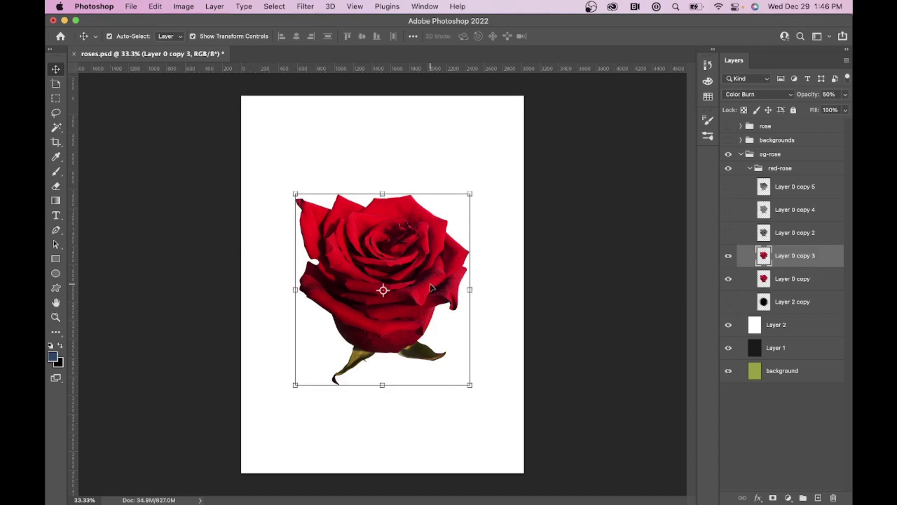
click(827, 95)
- Compare the rose by toggling Layer 0 copy and the Color Burn Layer 0 copy 3 off and on
click(729, 279)
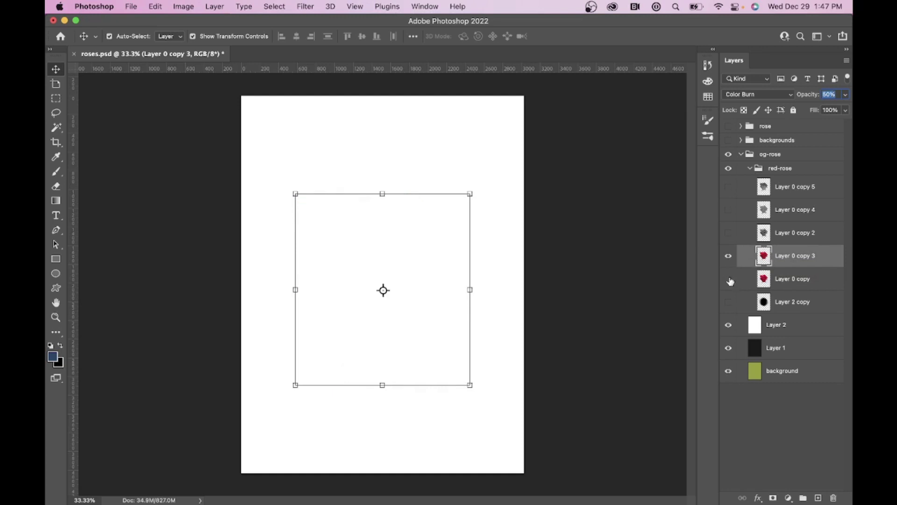
click(790, 286)
click(792, 257)
click(728, 279)
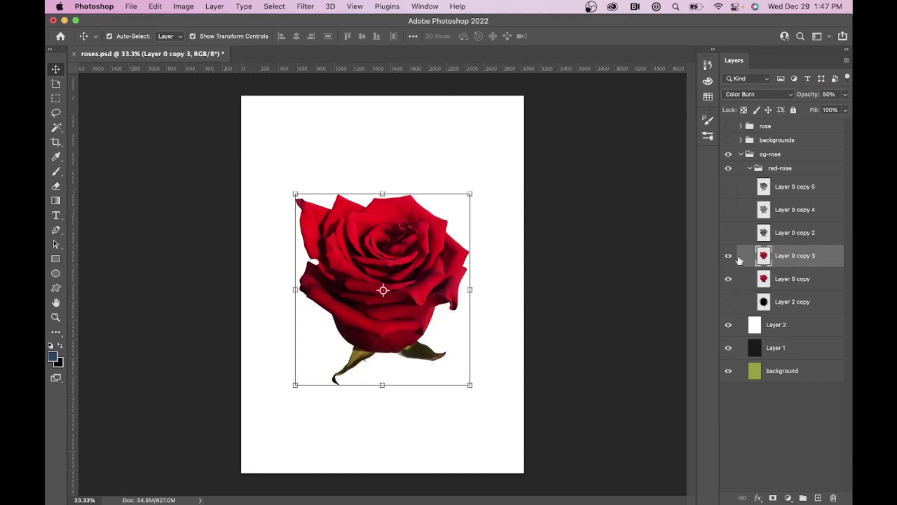
click(729, 258)
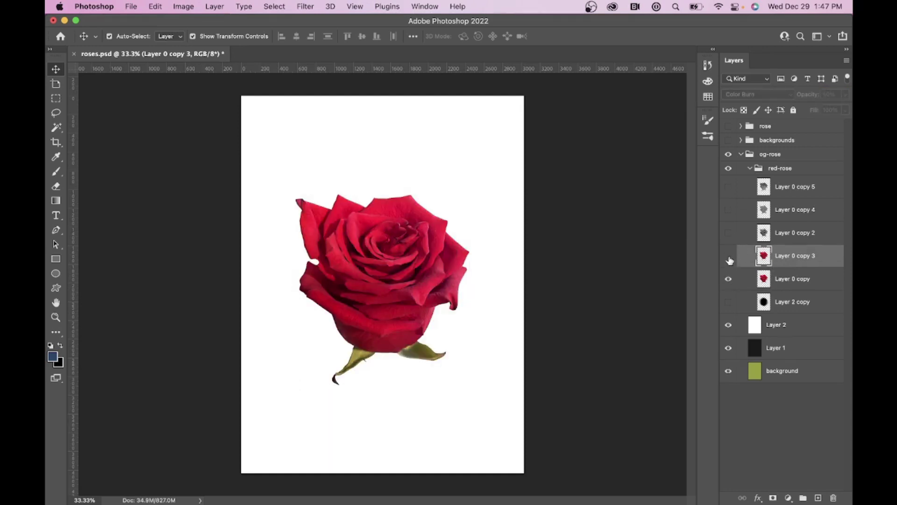
click(729, 257)
click(728, 281)
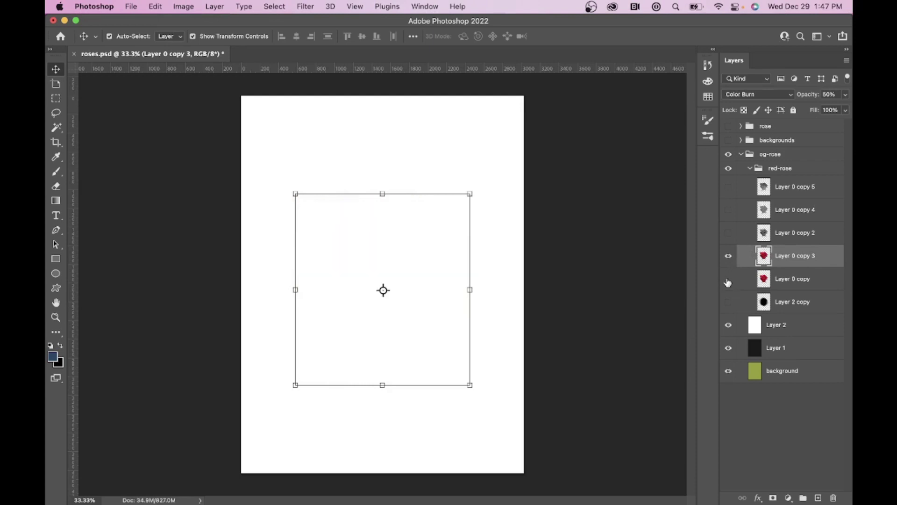
click(728, 279)
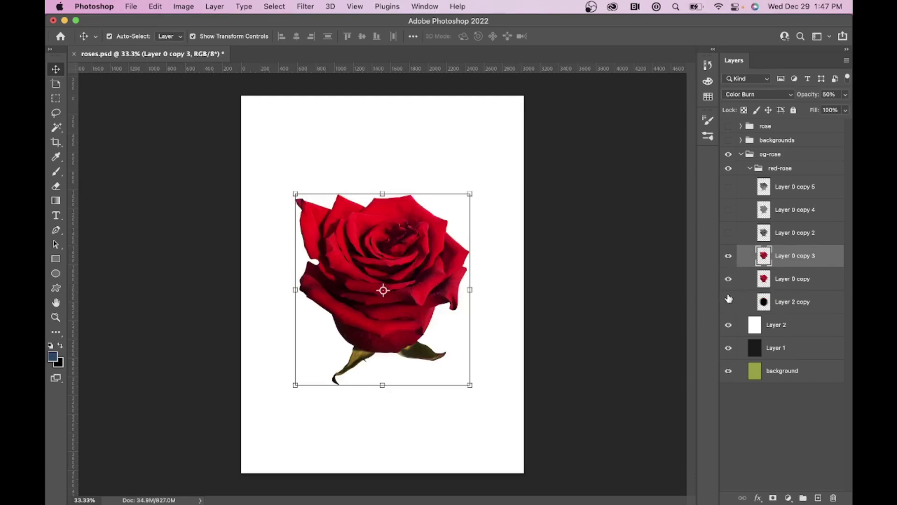
- Hide the white Layer 2 and dark Layer 1 to reveal the green background, keeping Layer 0 copy visible
click(728, 325)
click(728, 279)
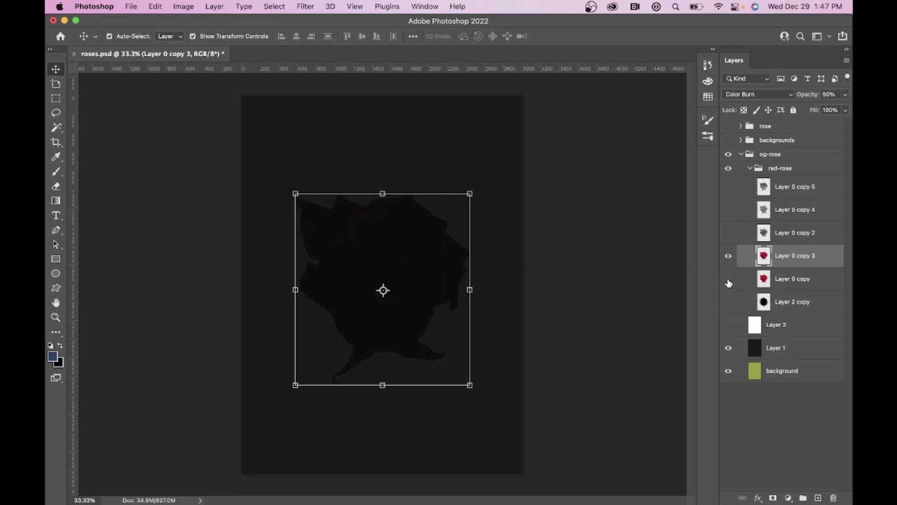
click(728, 279)
click(729, 280)
click(728, 348)
click(728, 348)
click(729, 348)
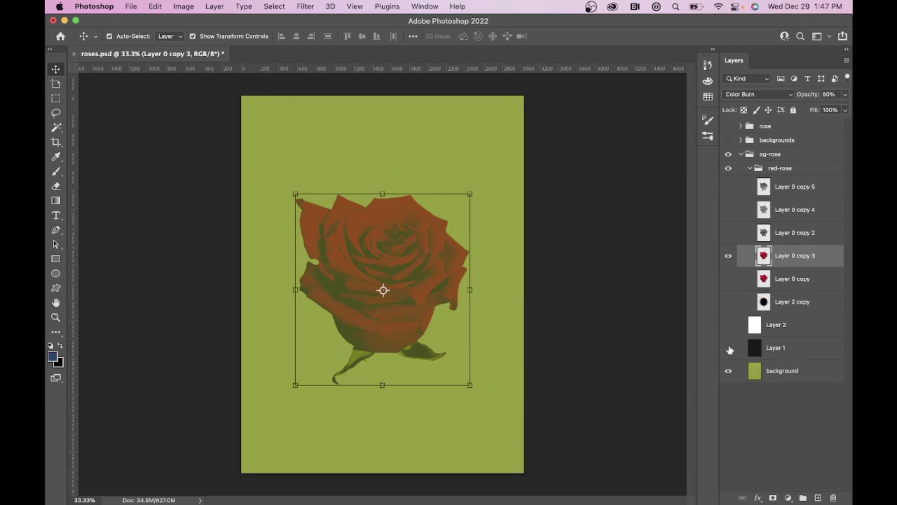
click(728, 279)
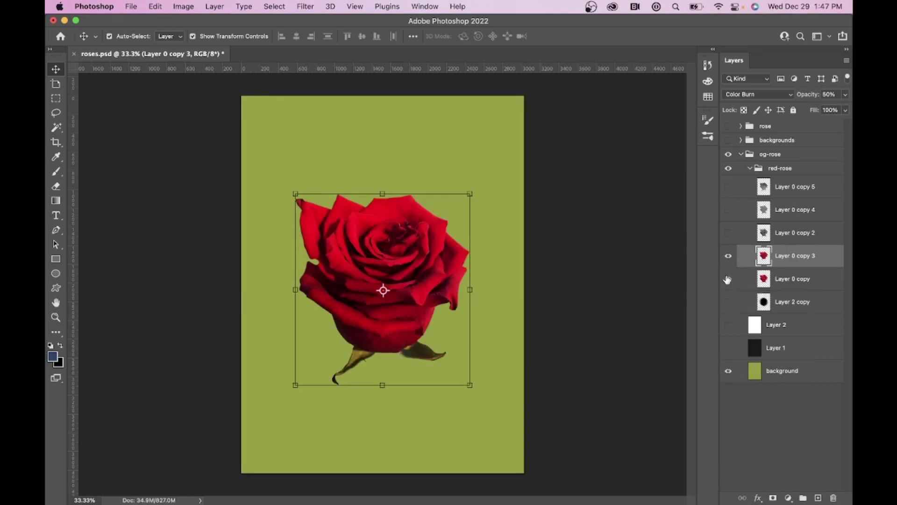
- Turn on Layer 0 copy 2 (Overlay 70%), Layer 0 copy 4 and Layer 0 copy 5
click(783, 235)
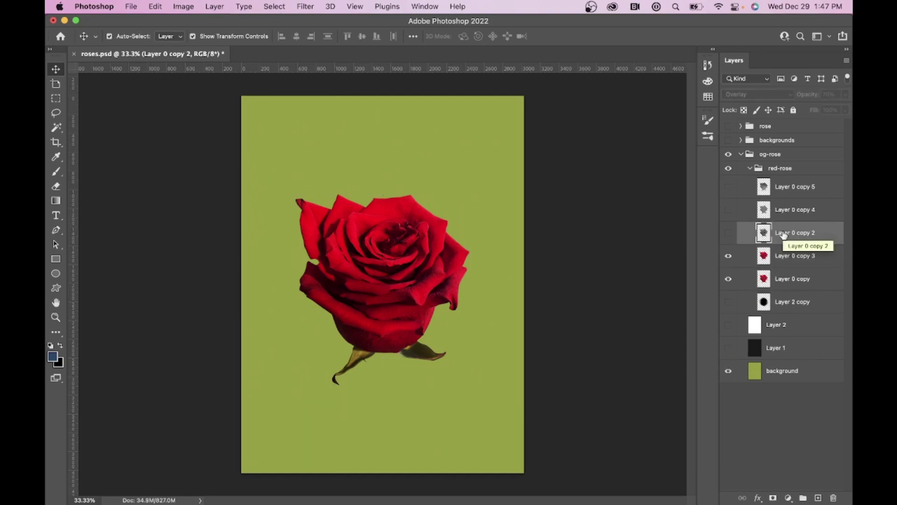
click(731, 237)
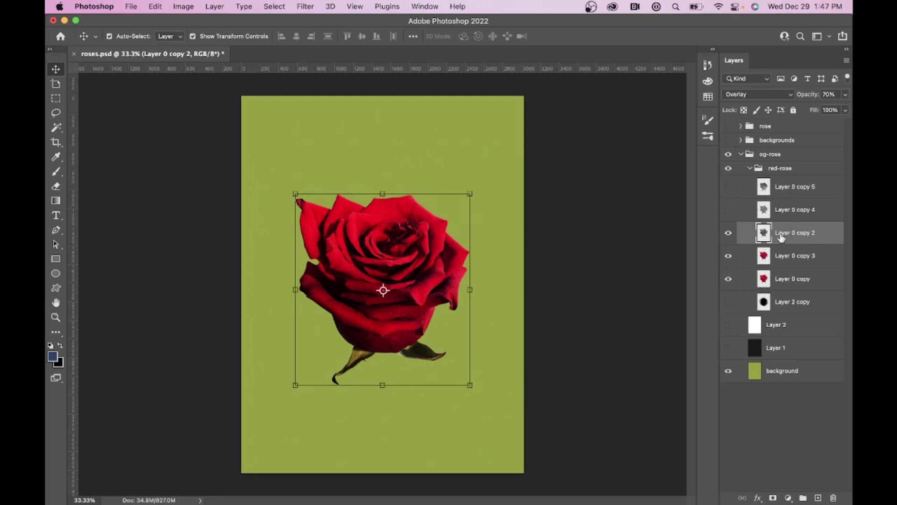
click(732, 213)
click(730, 188)
- Show the blurred Layer 2 copy shadow in the red-rose group and turn Layer 1 and Layer 2 back on
click(774, 172)
click(752, 170)
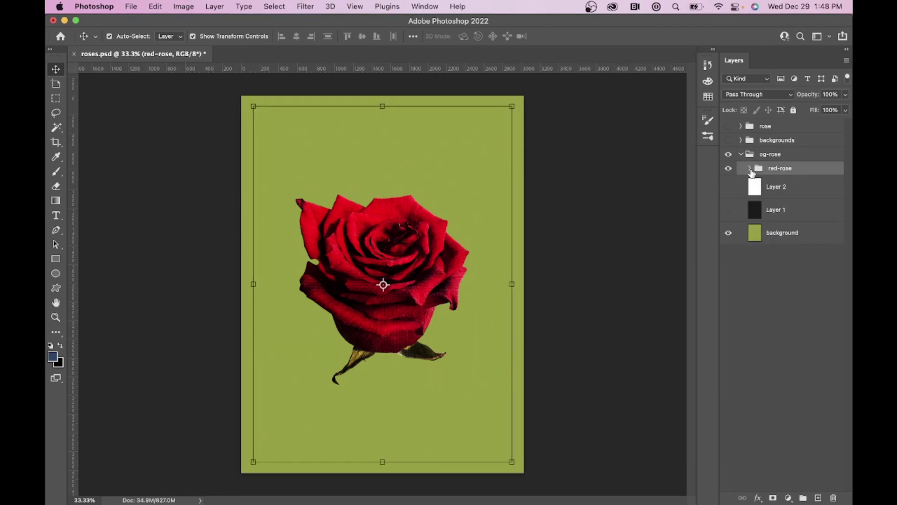
click(750, 170)
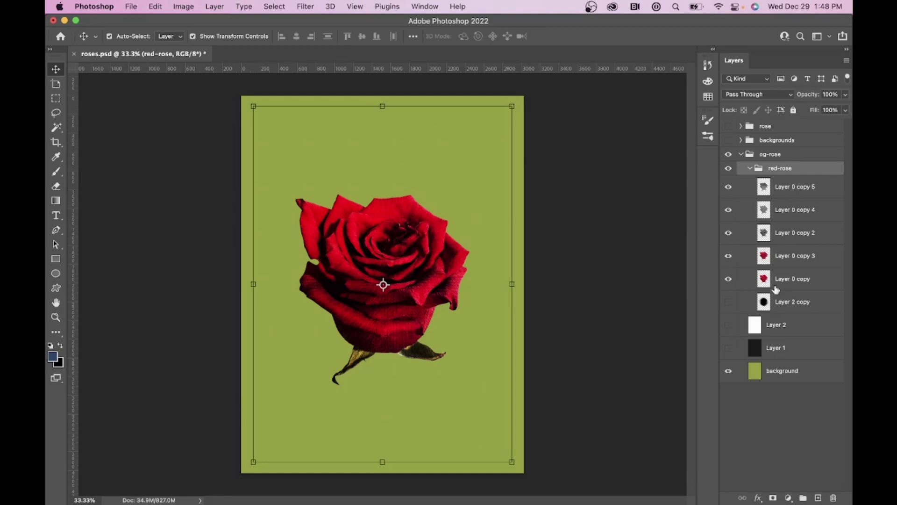
click(727, 302)
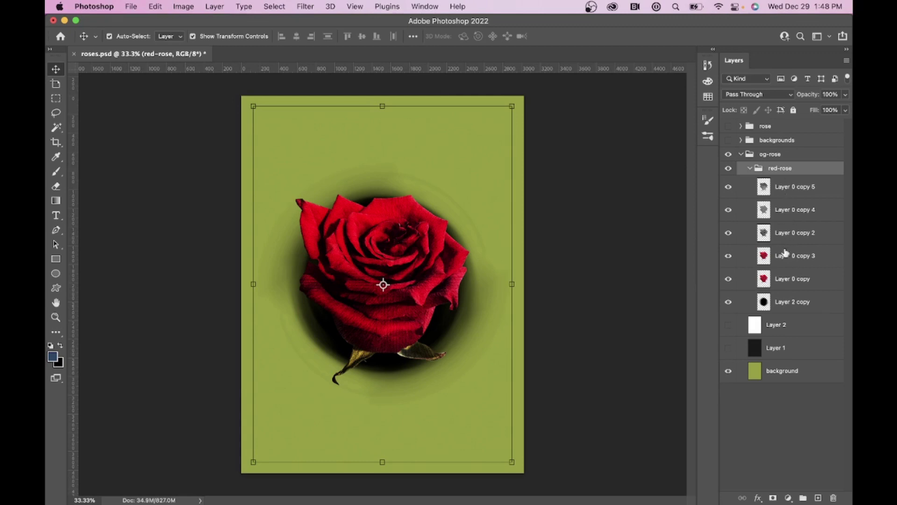
click(750, 170)
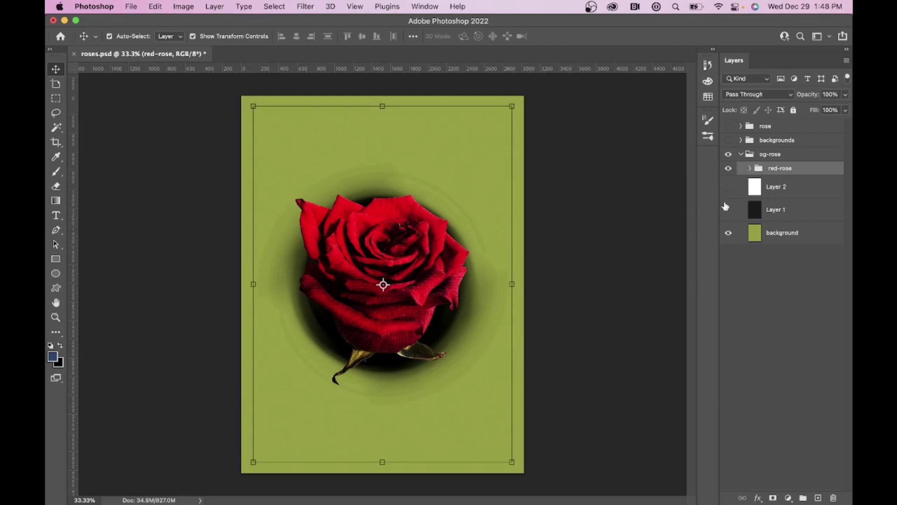
drag(726, 206, 724, 191)
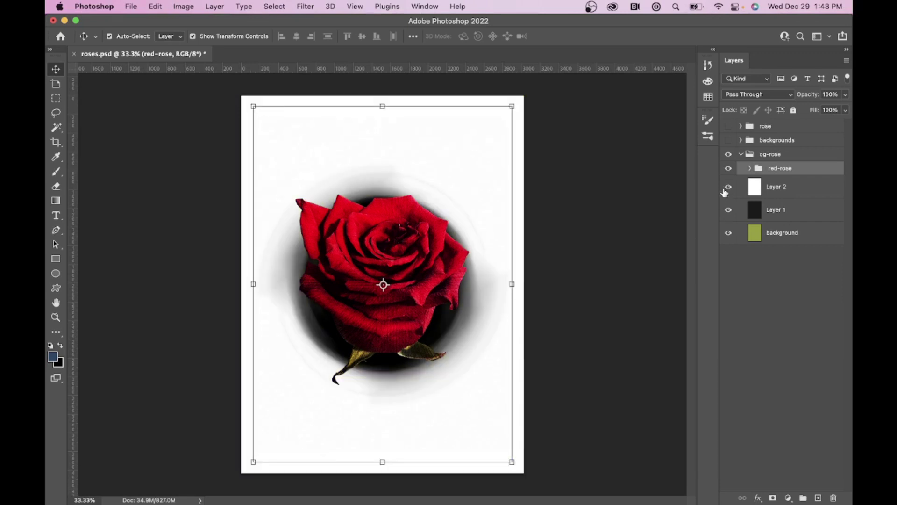
- Collapse and hide the og-rose group, then show and expand the grayscale rose group and its nested rose group
click(741, 154)
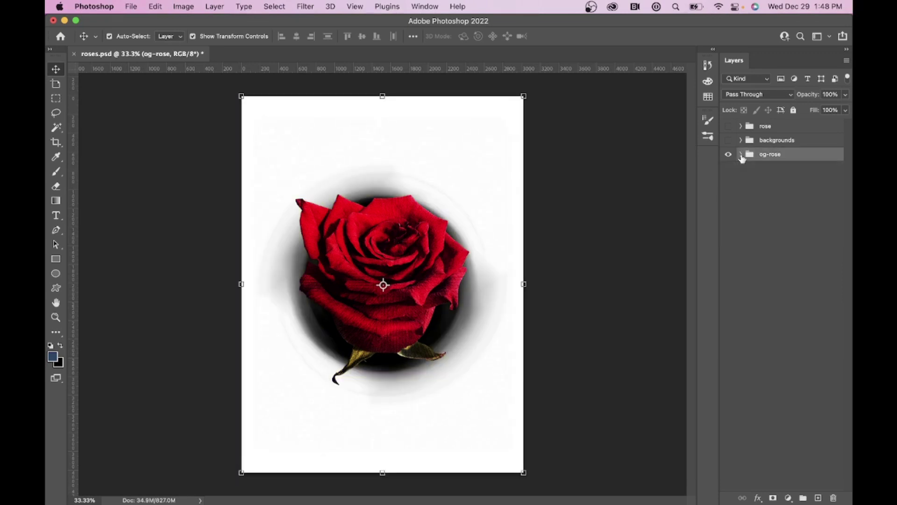
click(728, 154)
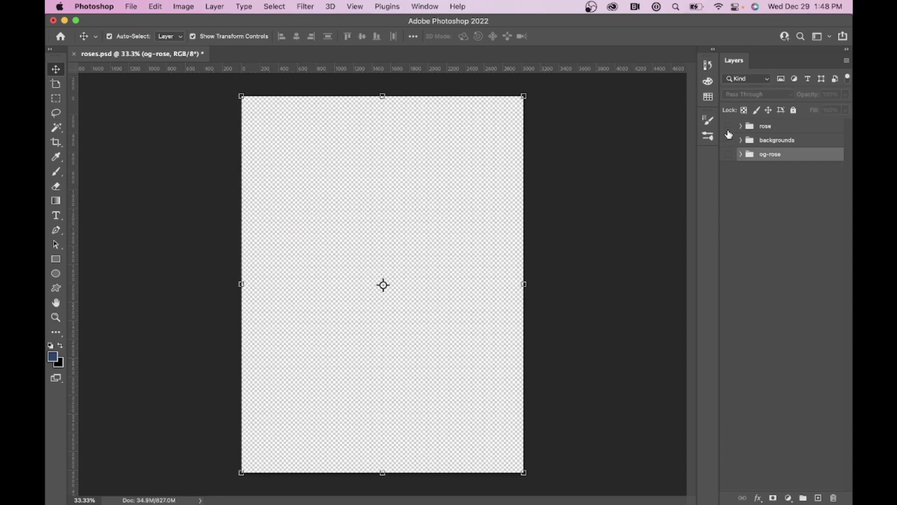
click(728, 126)
click(741, 126)
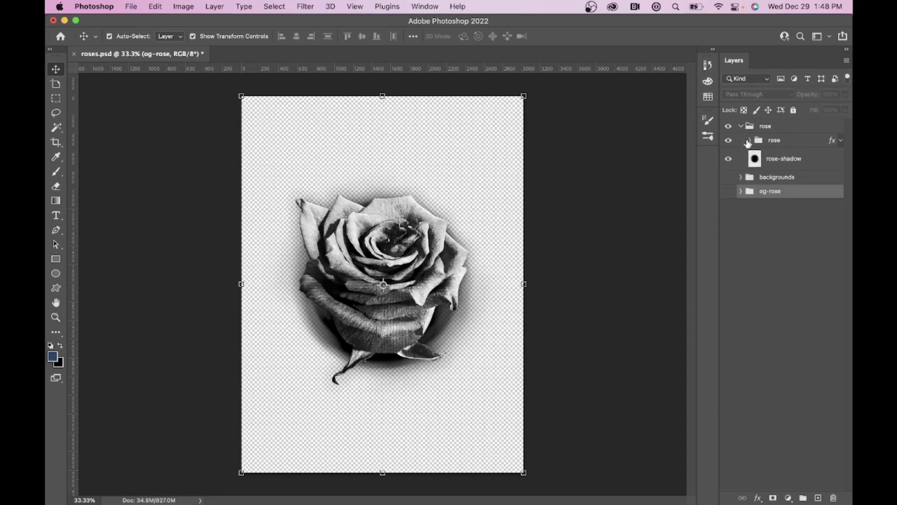
click(750, 140)
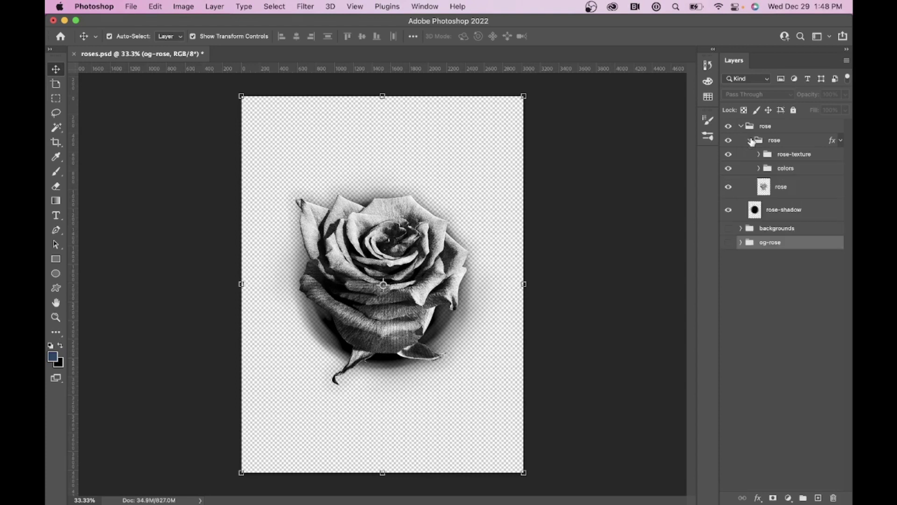
- Hide the colors group while keeping rose-texture visible, and select the rose-texture group
click(764, 187)
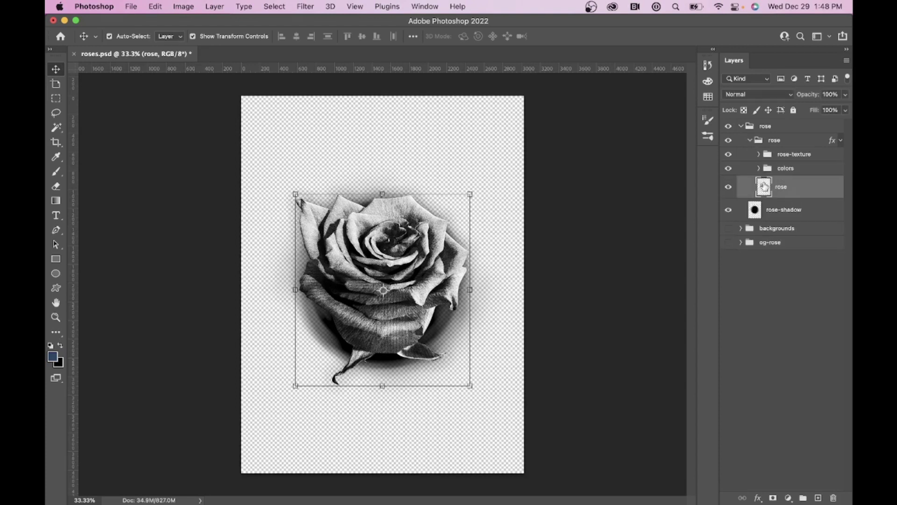
click(728, 168)
click(728, 154)
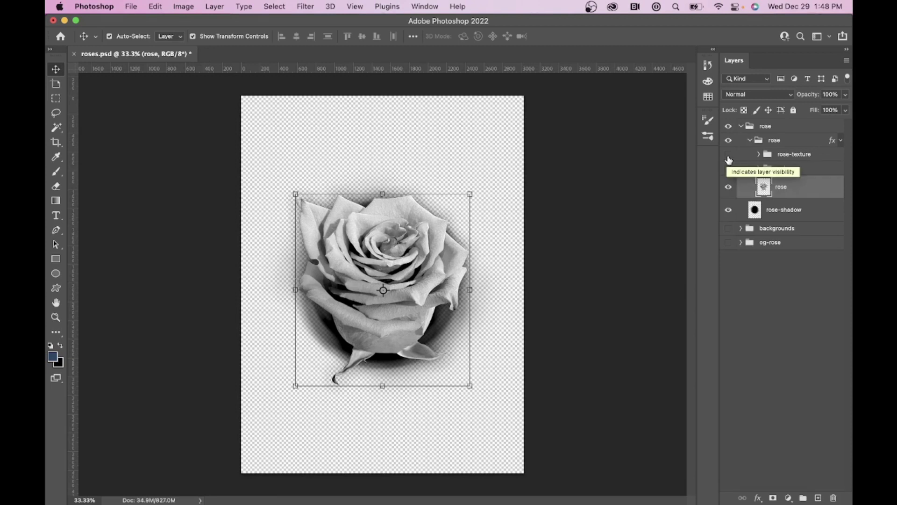
click(728, 157)
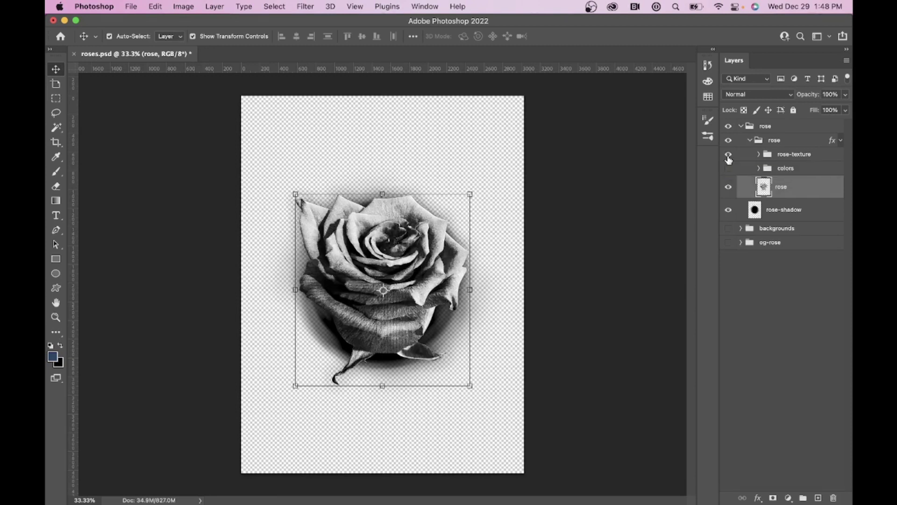
click(762, 156)
- Preview the rare-metallic-holograph overlay and its copy, then turn on color-gold to tint the rose gold
click(760, 155)
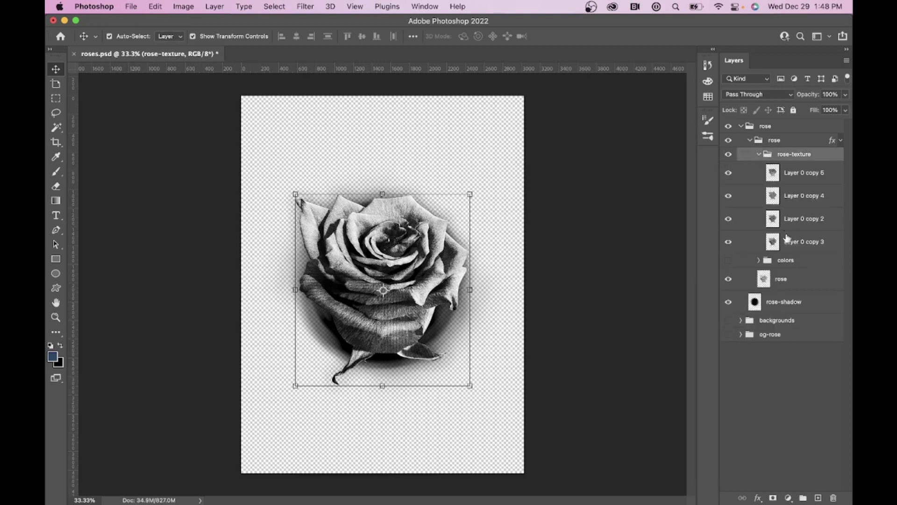
click(758, 259)
scroll(784, 230, down, 3)
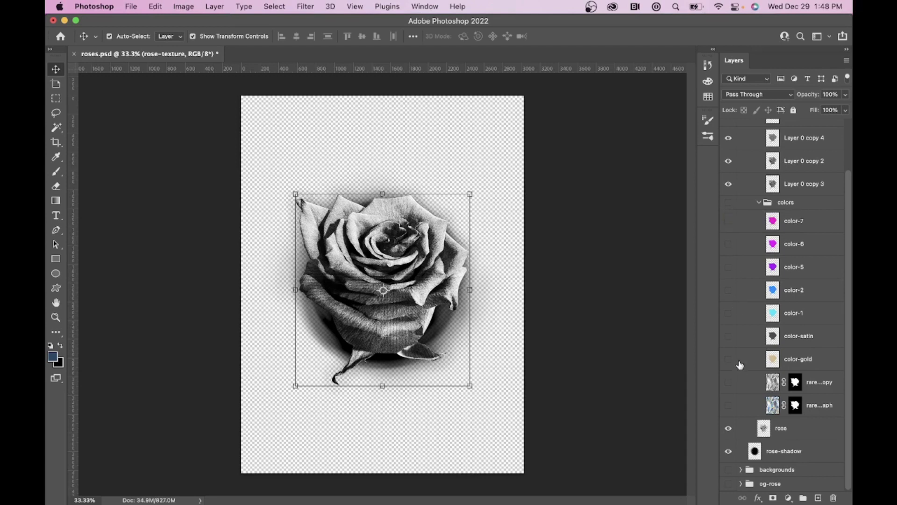
click(729, 407)
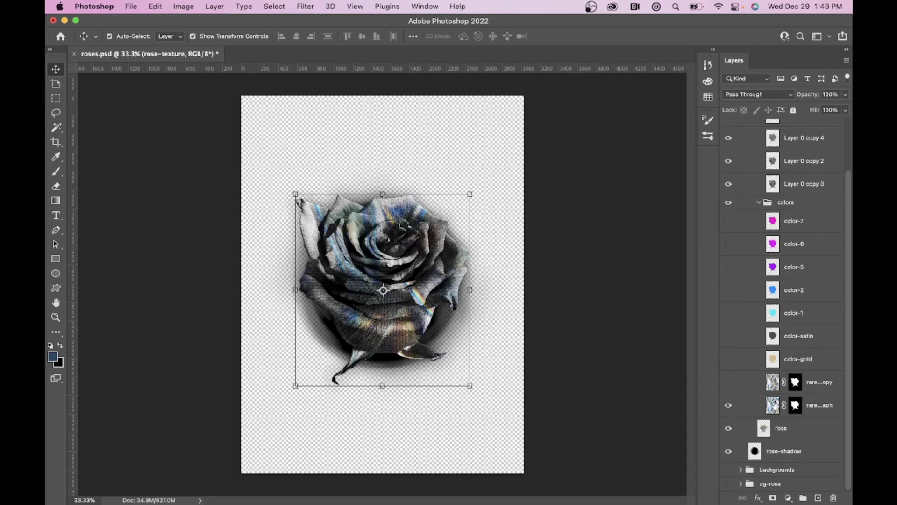
click(754, 410)
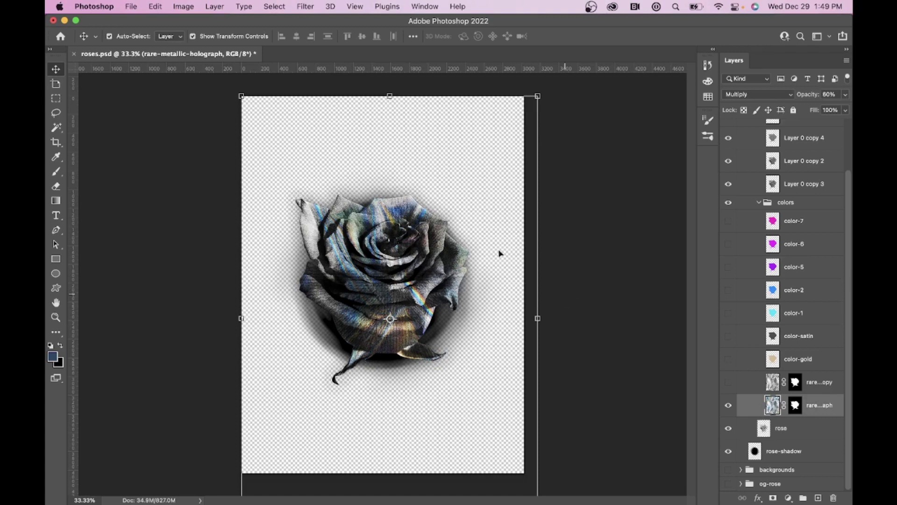
click(728, 382)
click(728, 404)
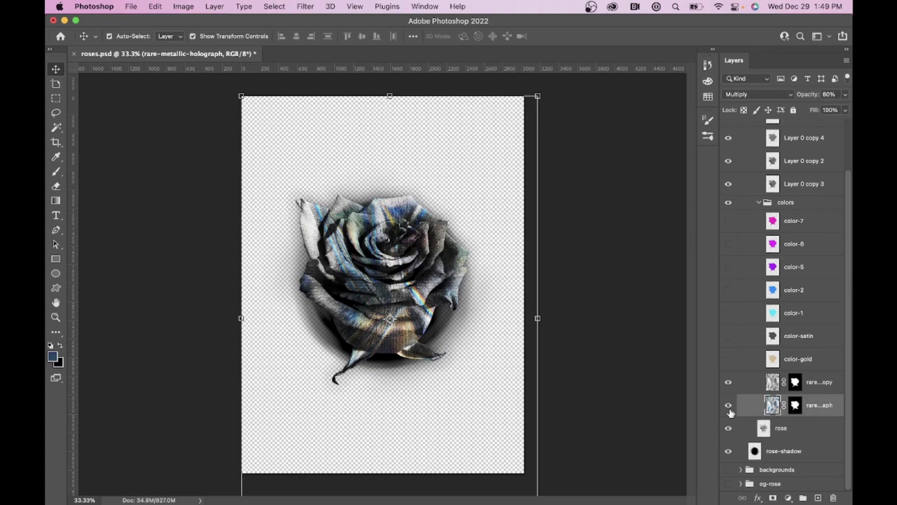
click(728, 360)
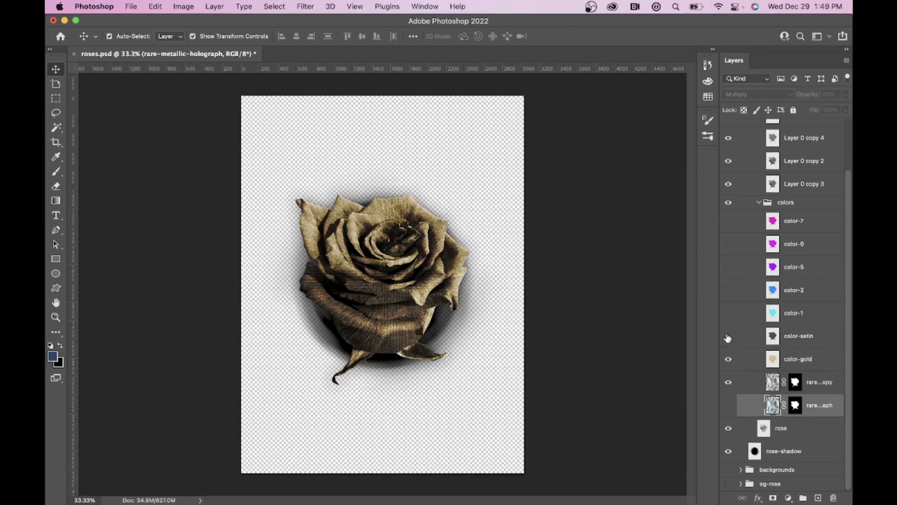
scroll(791, 184, up, 3)
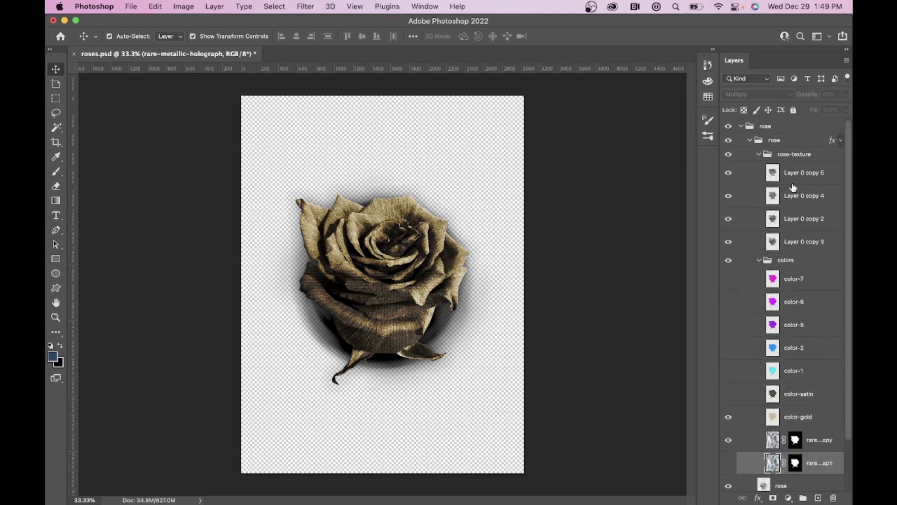
- Swap the rose tint from color-gold to the violet-purple color-6 layer in the colors group
click(759, 260)
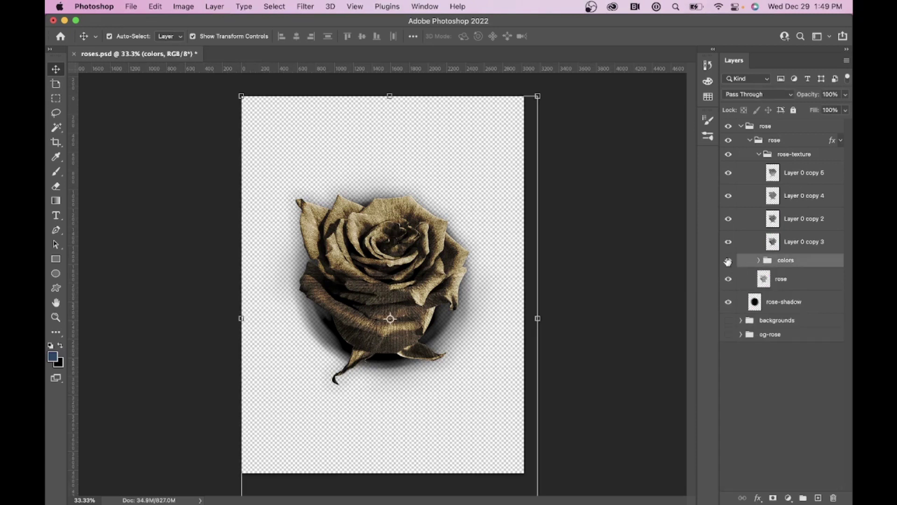
click(728, 260)
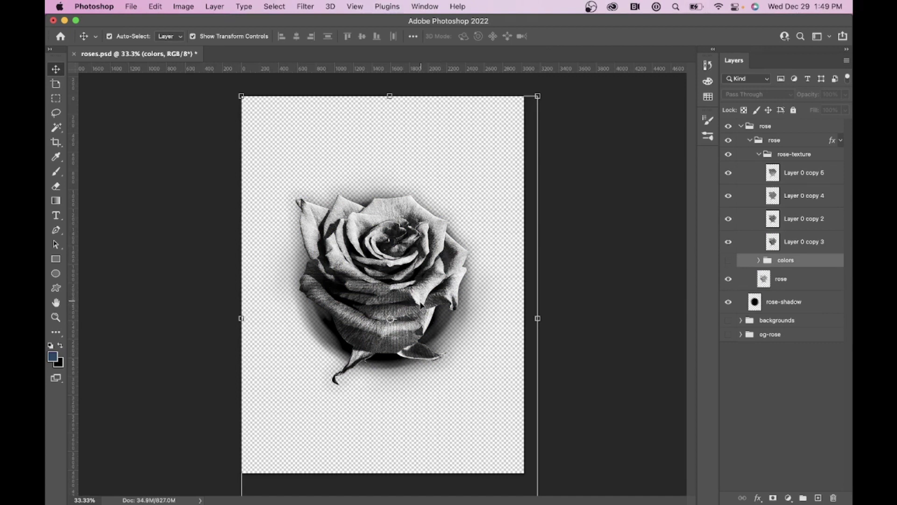
click(728, 262)
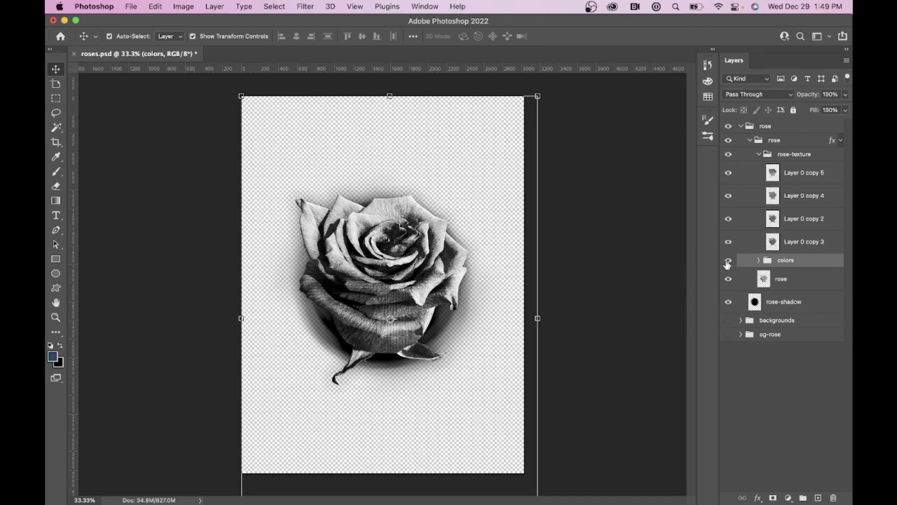
click(759, 260)
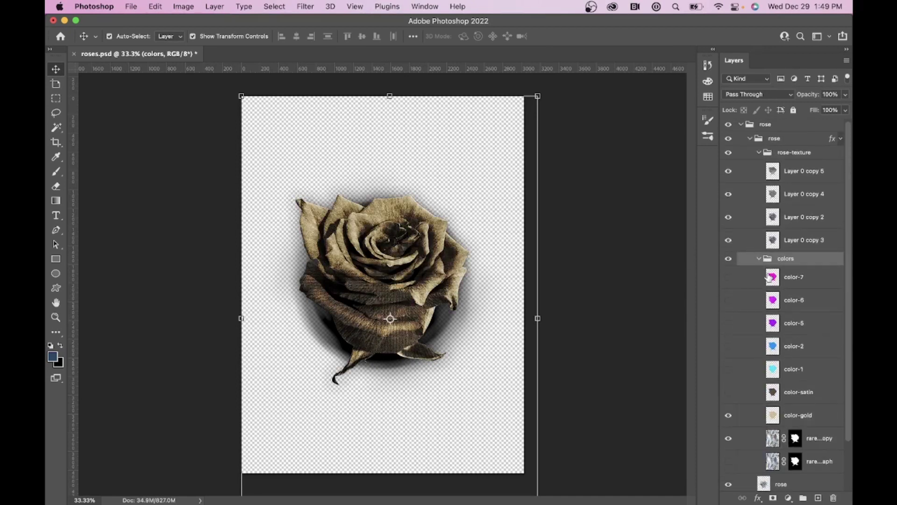
click(728, 300)
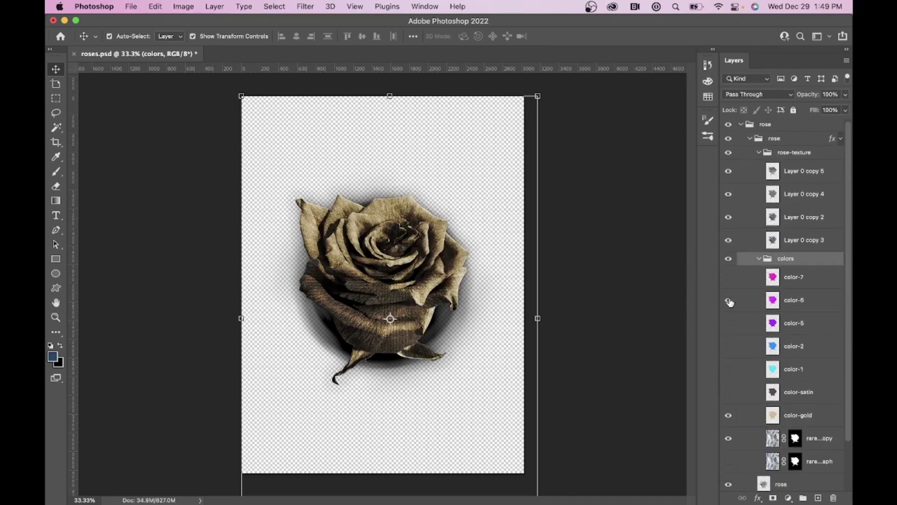
click(727, 415)
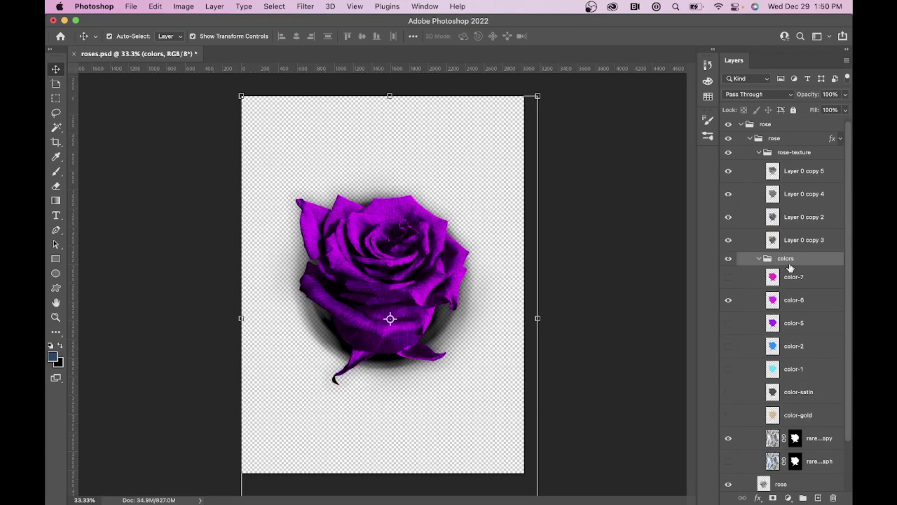
- Collapse colors and rose-texture, and turn on the backgrounds group for the holographic foil backdrop
click(759, 258)
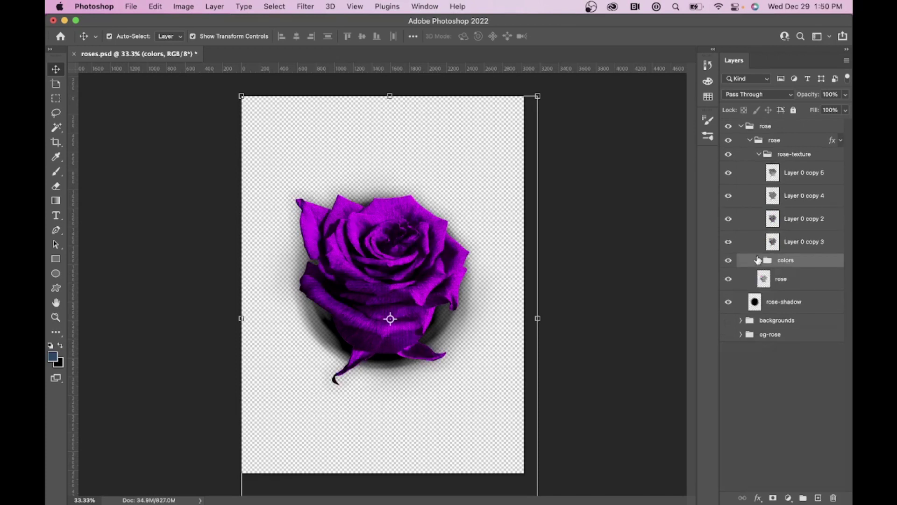
click(759, 154)
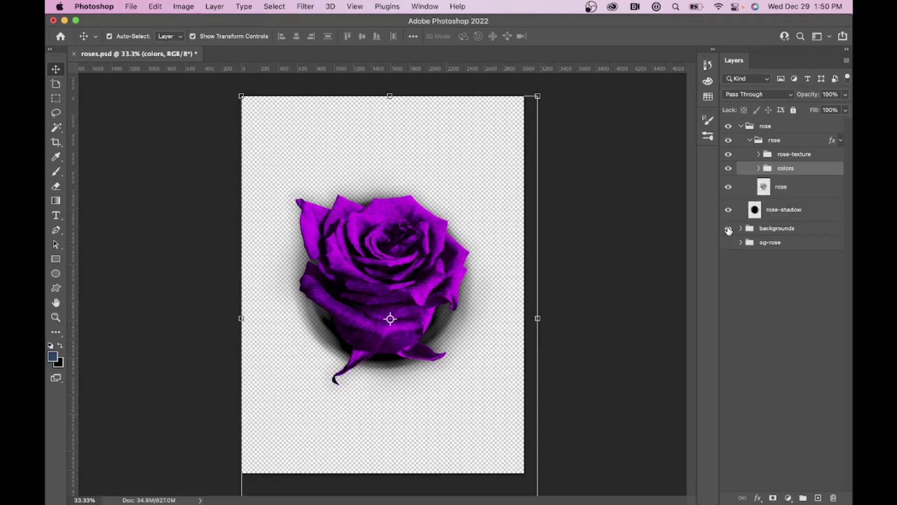
click(728, 228)
click(741, 229)
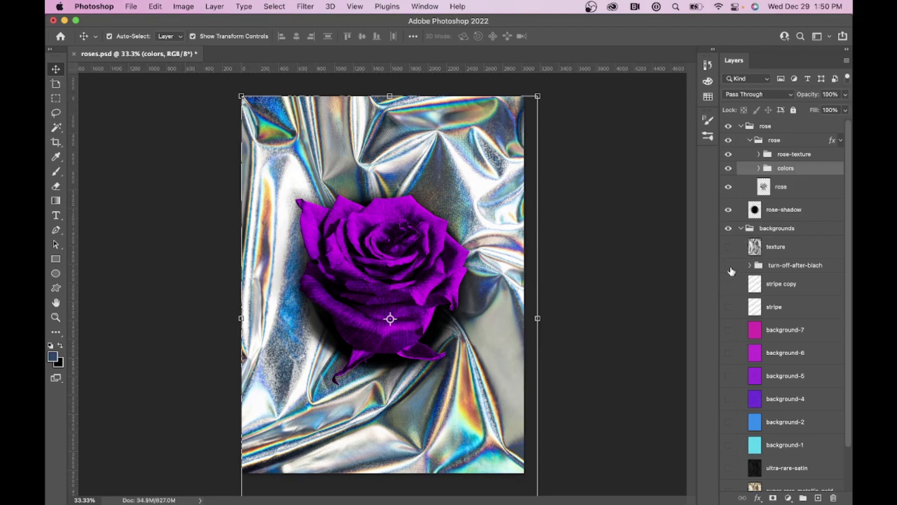
scroll(731, 270, down, 2)
scroll(742, 362, up, 2)
scroll(744, 348, down, 2)
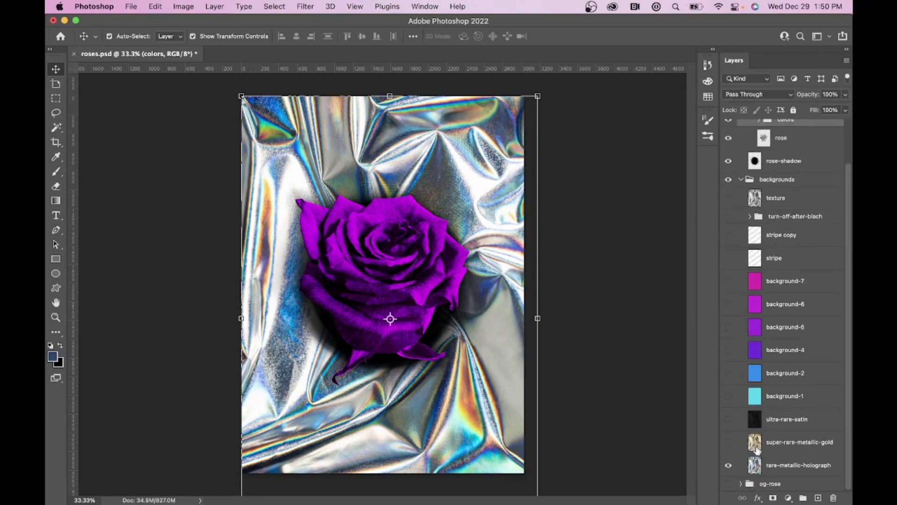
scroll(755, 421, up, 2)
scroll(754, 420, down, 2)
scroll(754, 422, up, 2)
click(729, 307)
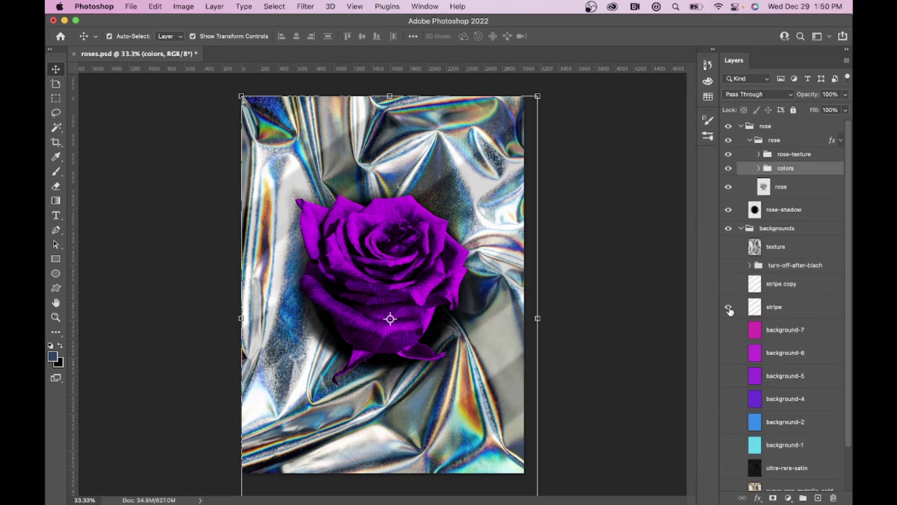
click(728, 307)
click(728, 284)
click(730, 284)
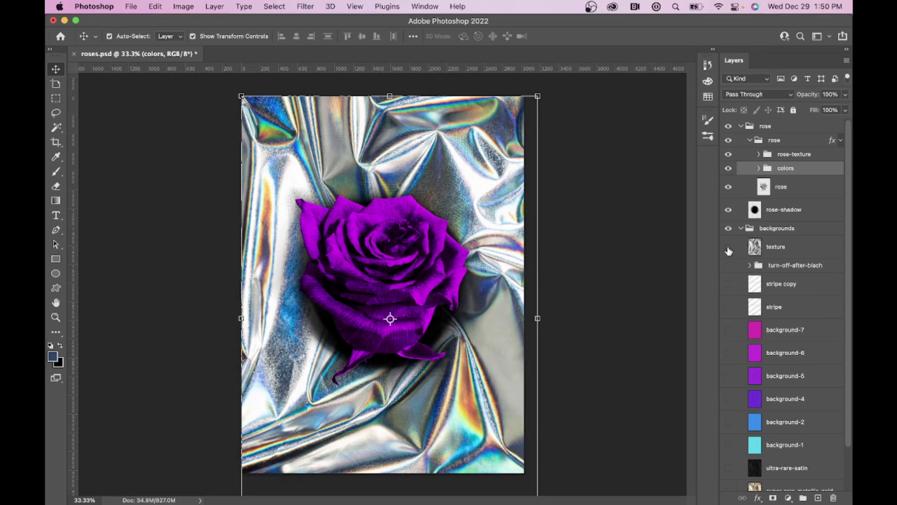
scroll(729, 251, down, 2)
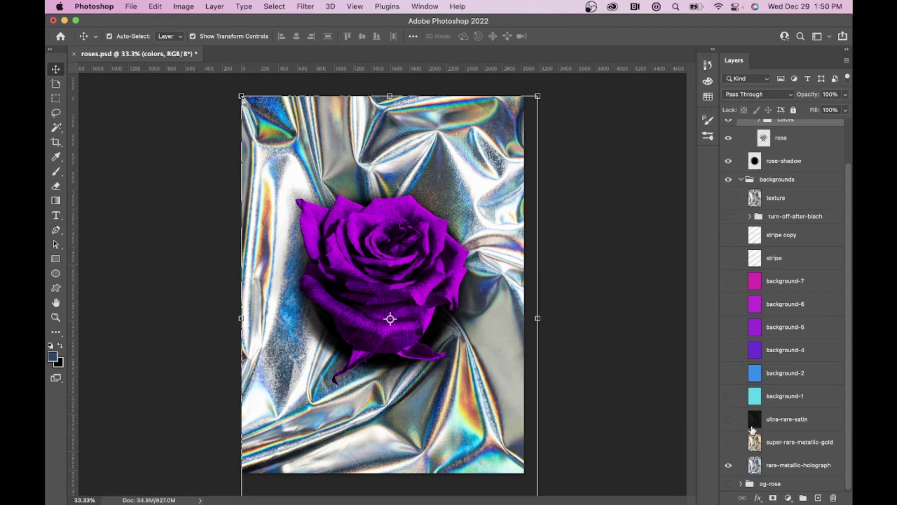
scroll(753, 430, up, 2)
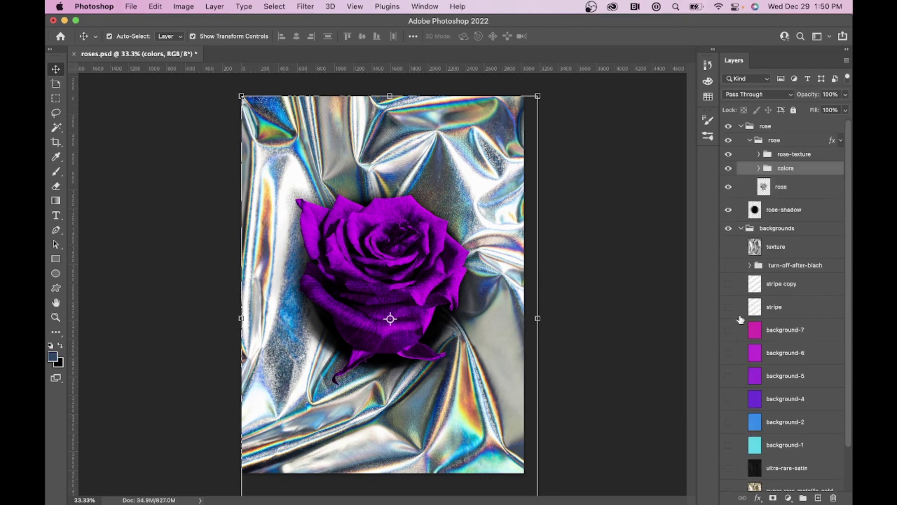
- Hide rare-metallic-holograph and show the texture, teal background-1 and stripe copy layers
click(738, 229)
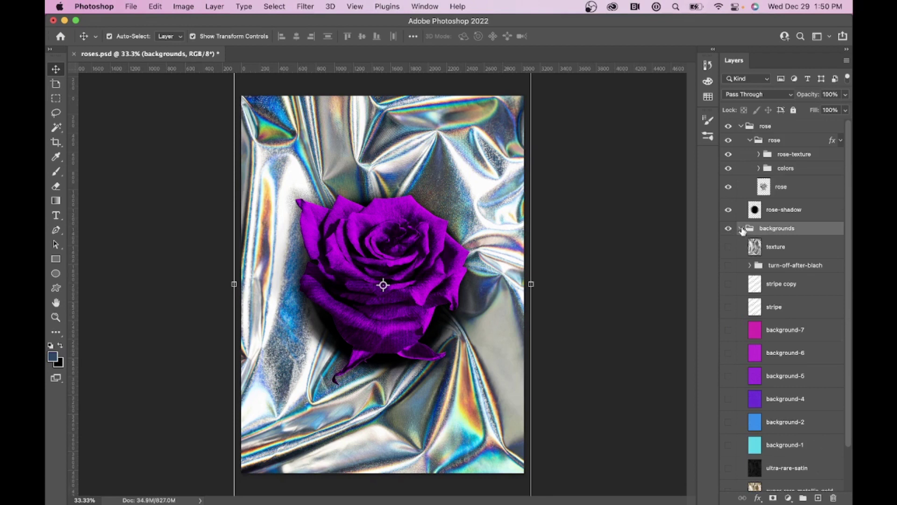
scroll(742, 232, down, 2)
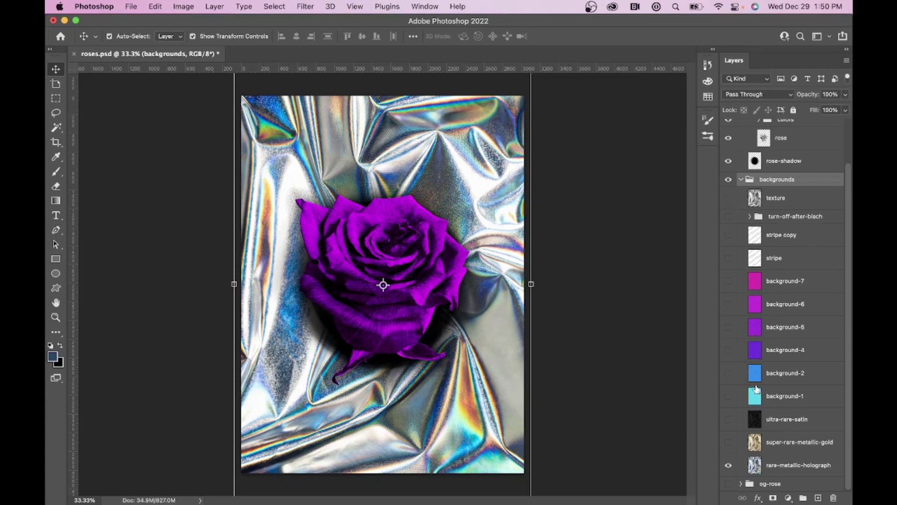
click(728, 468)
click(728, 198)
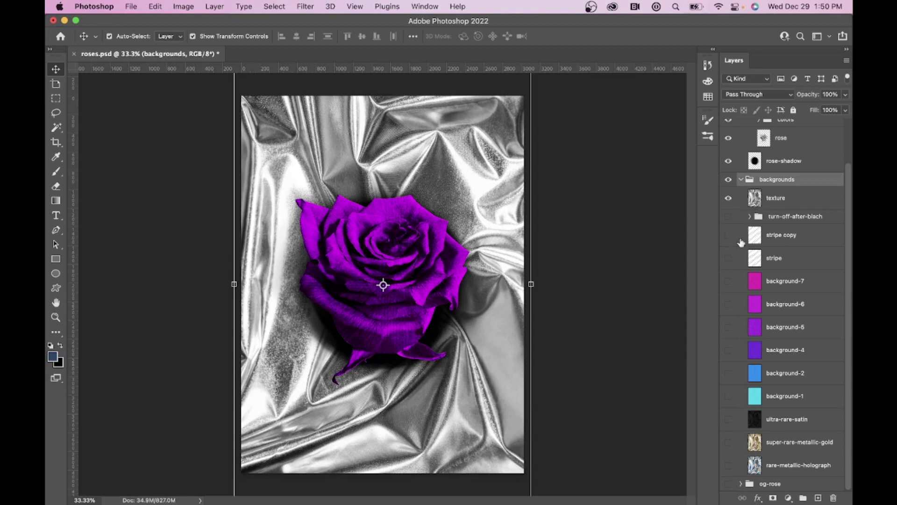
click(729, 396)
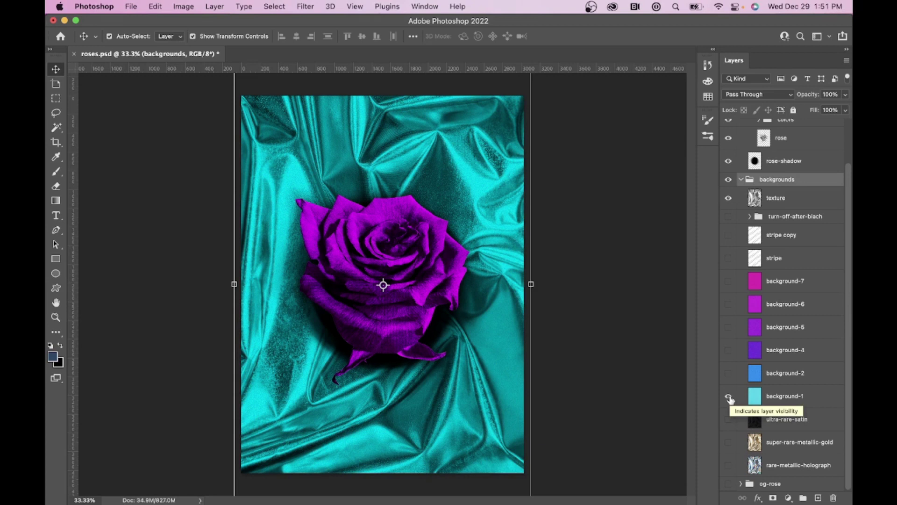
click(728, 235)
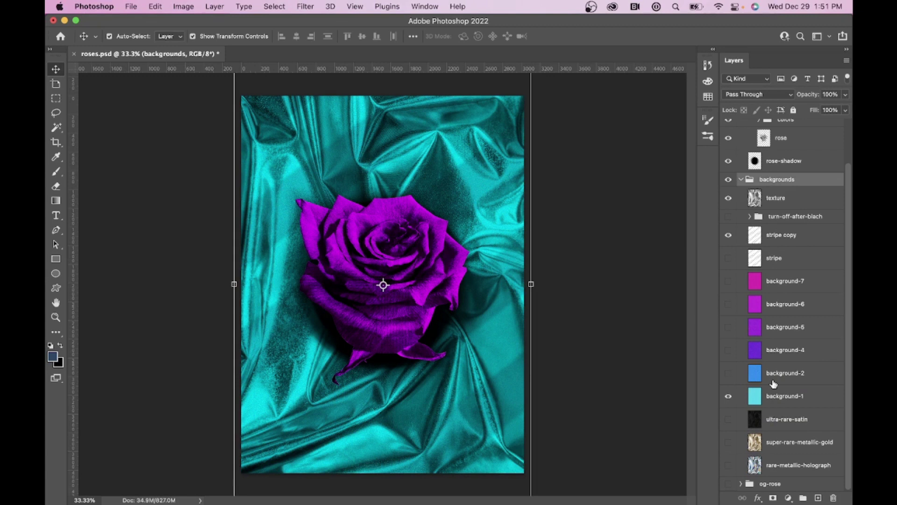
scroll(774, 383, up, 2)
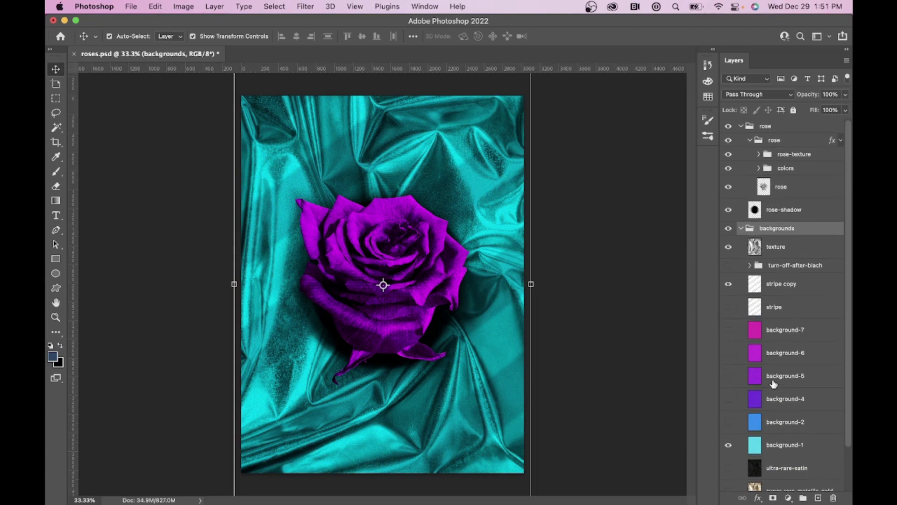
click(741, 228)
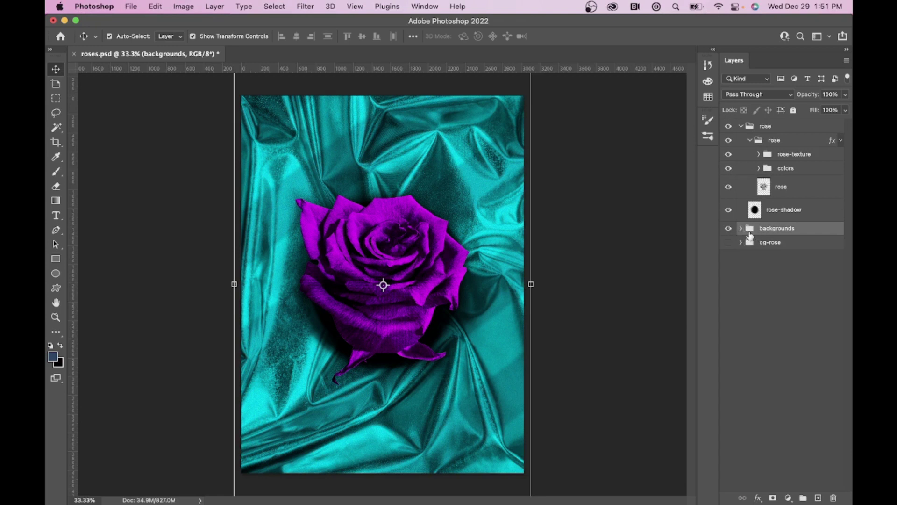
click(741, 229)
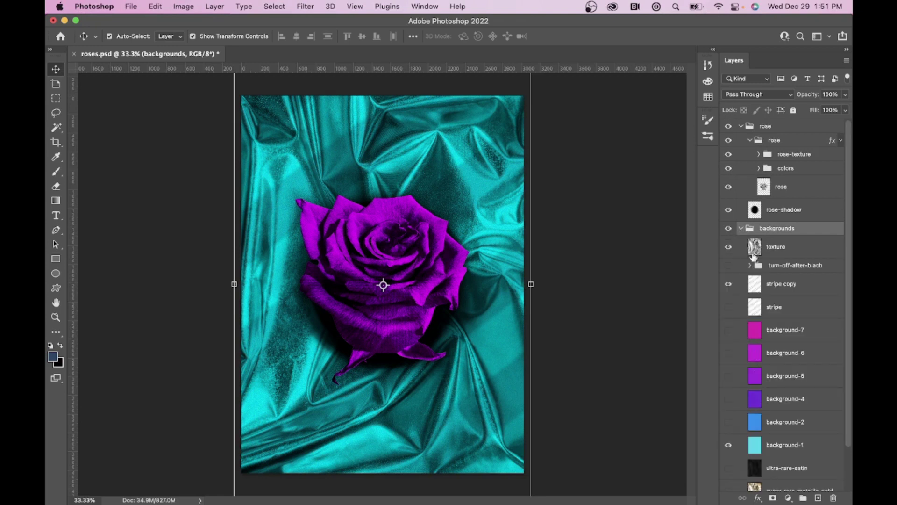
click(741, 229)
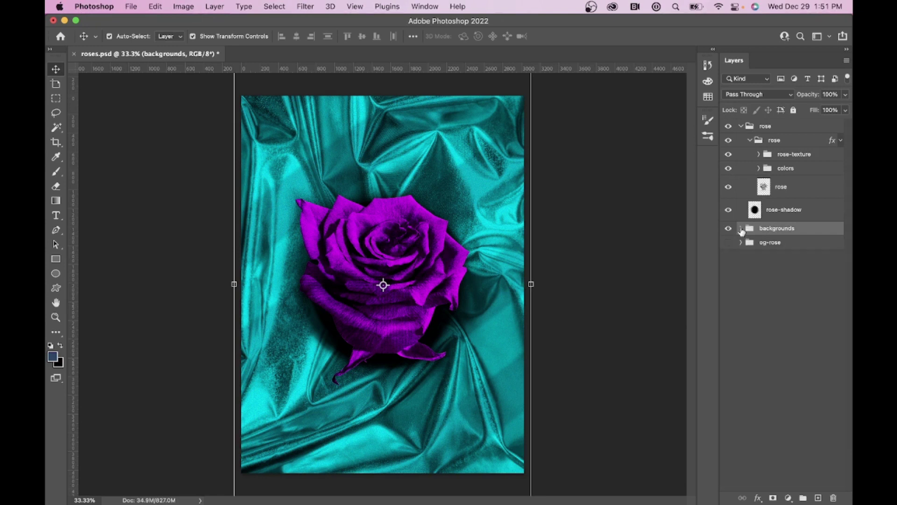
click(755, 215)
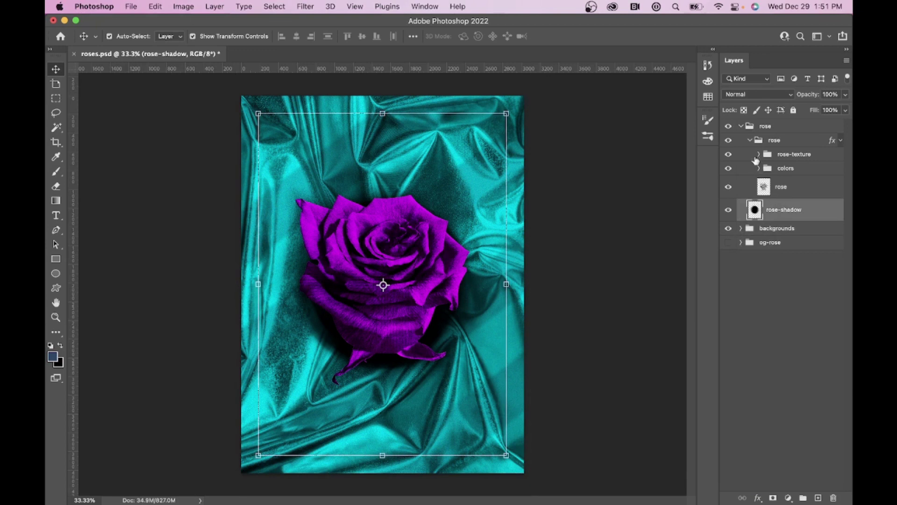
click(749, 140)
click(766, 142)
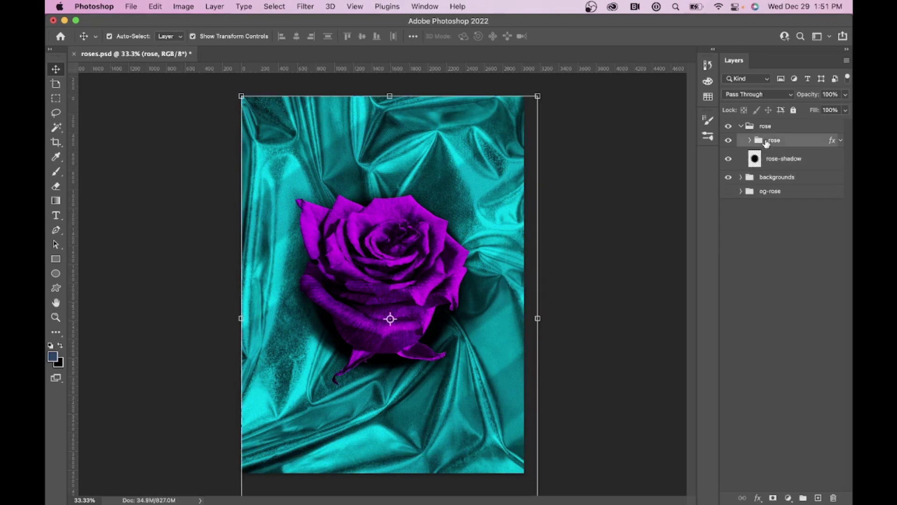
click(742, 127)
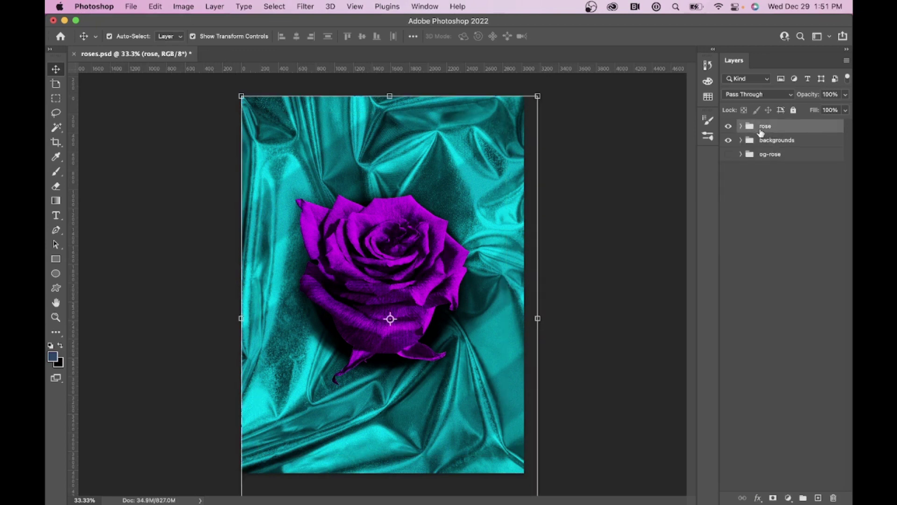
click(740, 127)
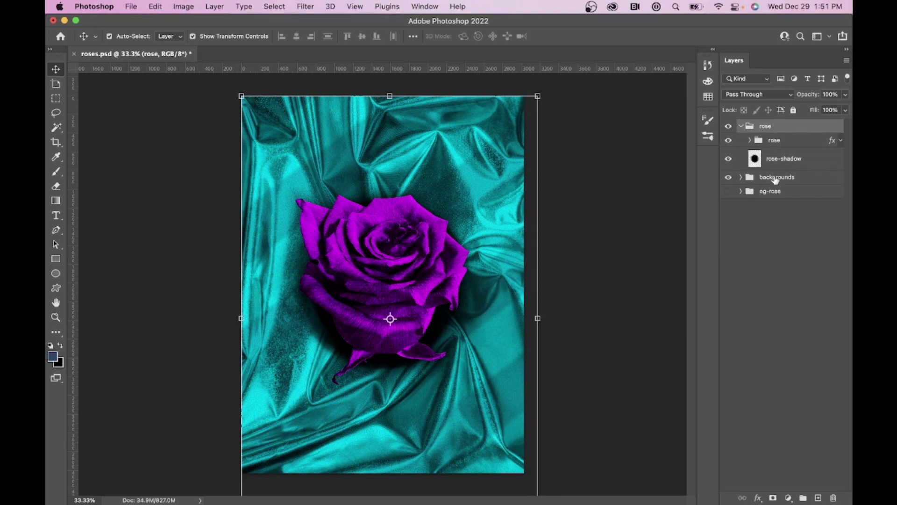
click(741, 178)
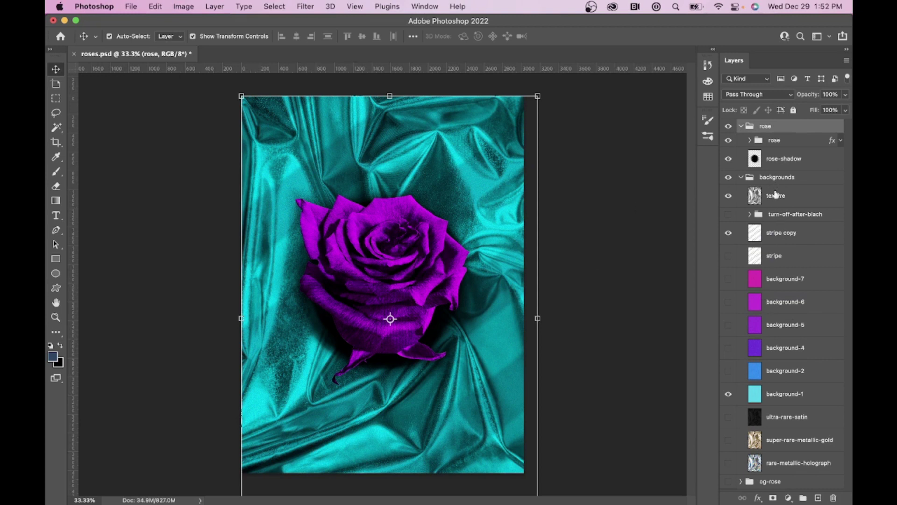
- Expand the nested rose group, close roses.psd without saving, shut the Home window and bring up OBS
click(746, 141)
click(746, 140)
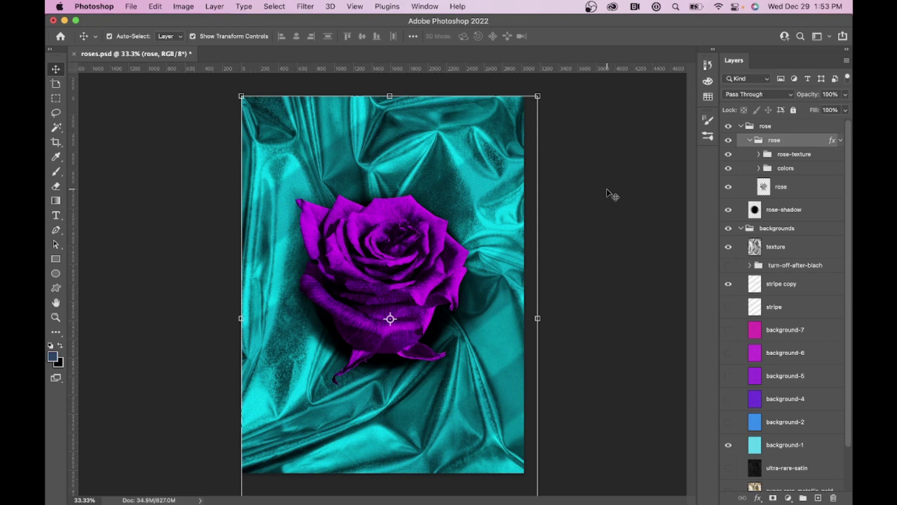
click(54, 21)
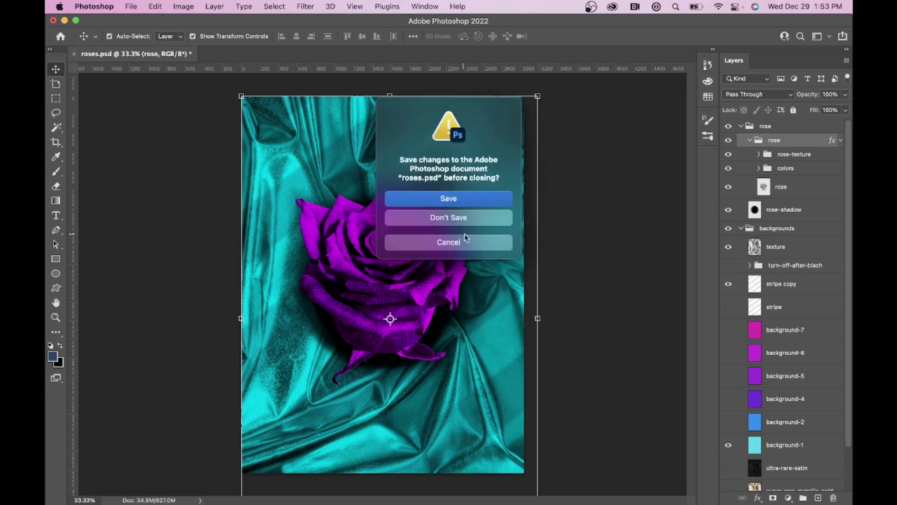
click(480, 221)
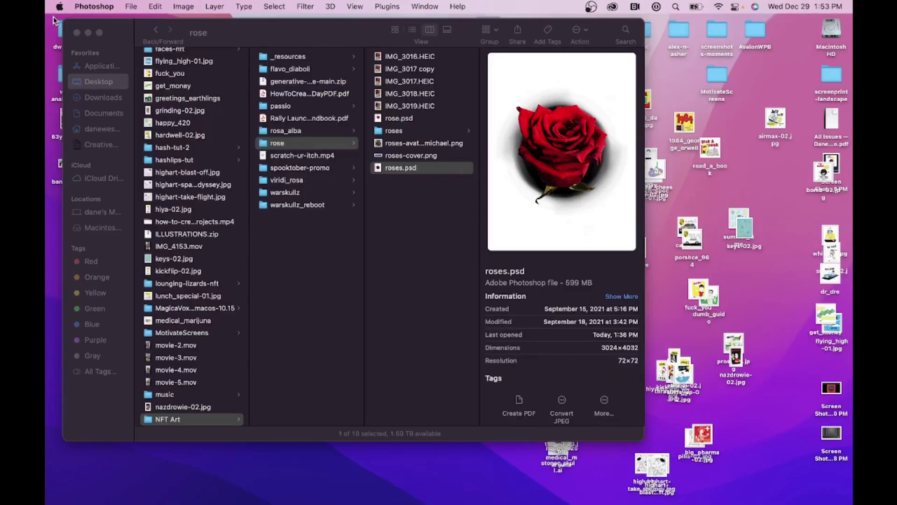
click(54, 21)
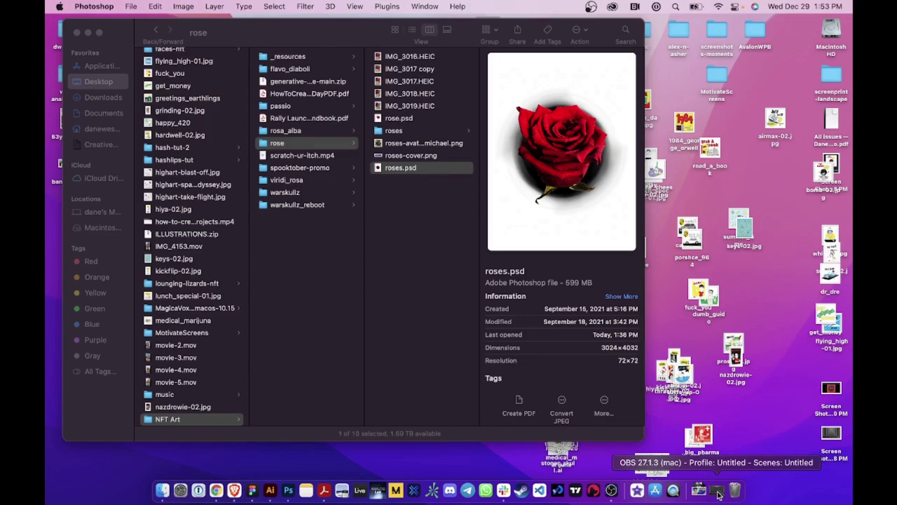
click(718, 491)
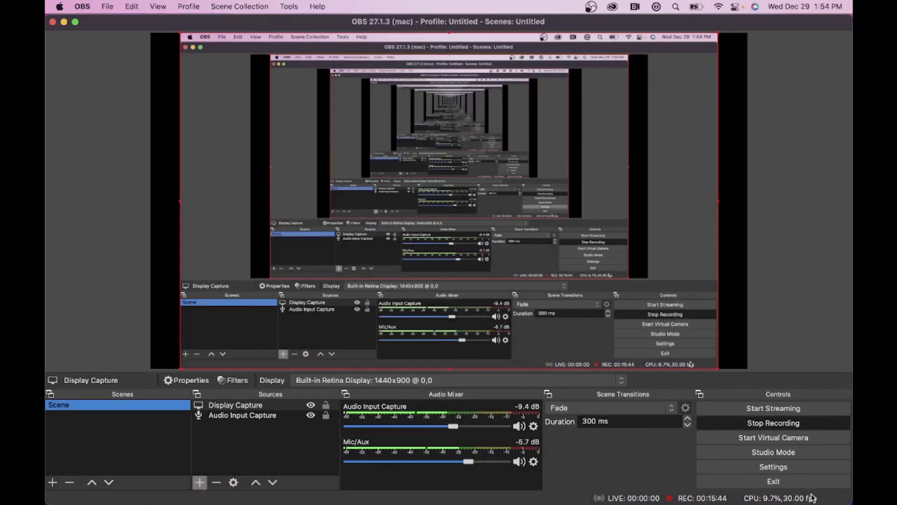